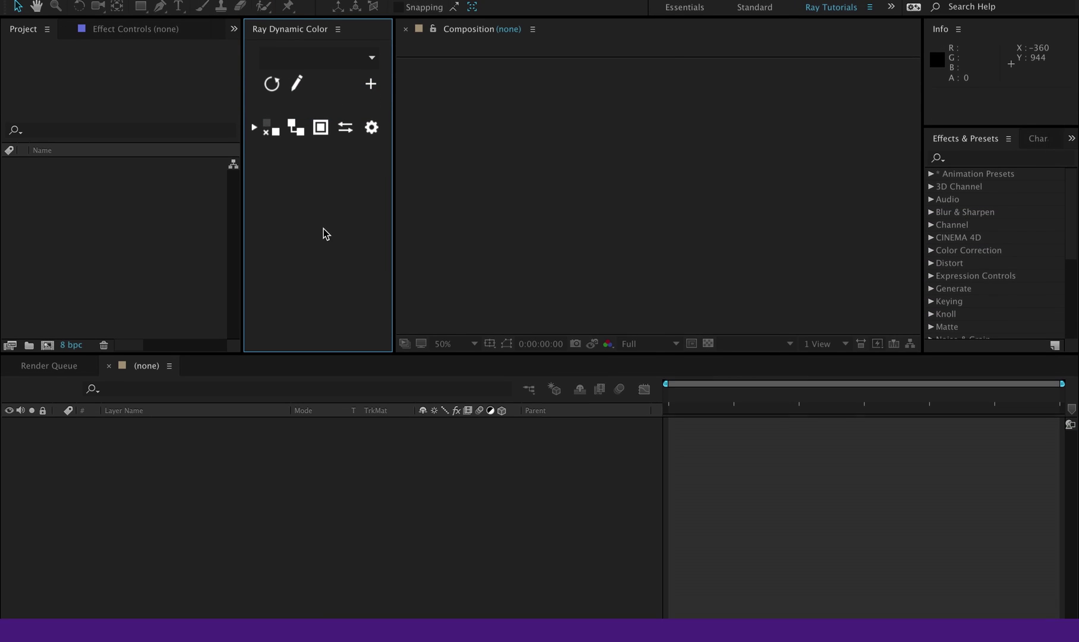
# Create a new Ray Dynamic Color palette, palette 01, from the C composition's seven colours
pyautogui.click(368, 88)
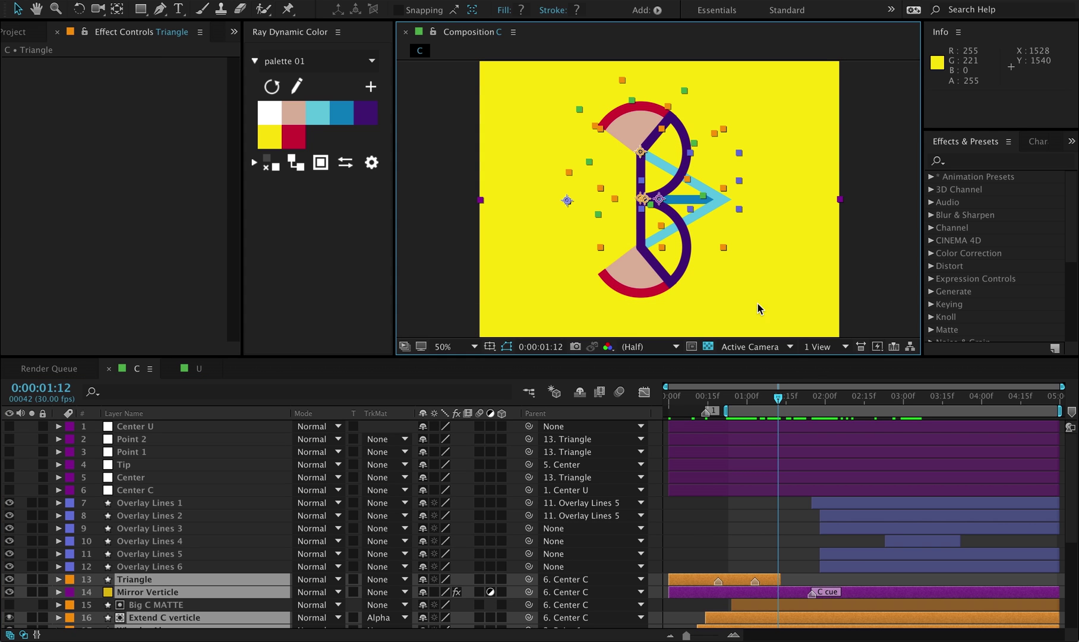
# Add a new palette named 'C logo', which becomes C logo 01
pyautogui.click(371, 87)
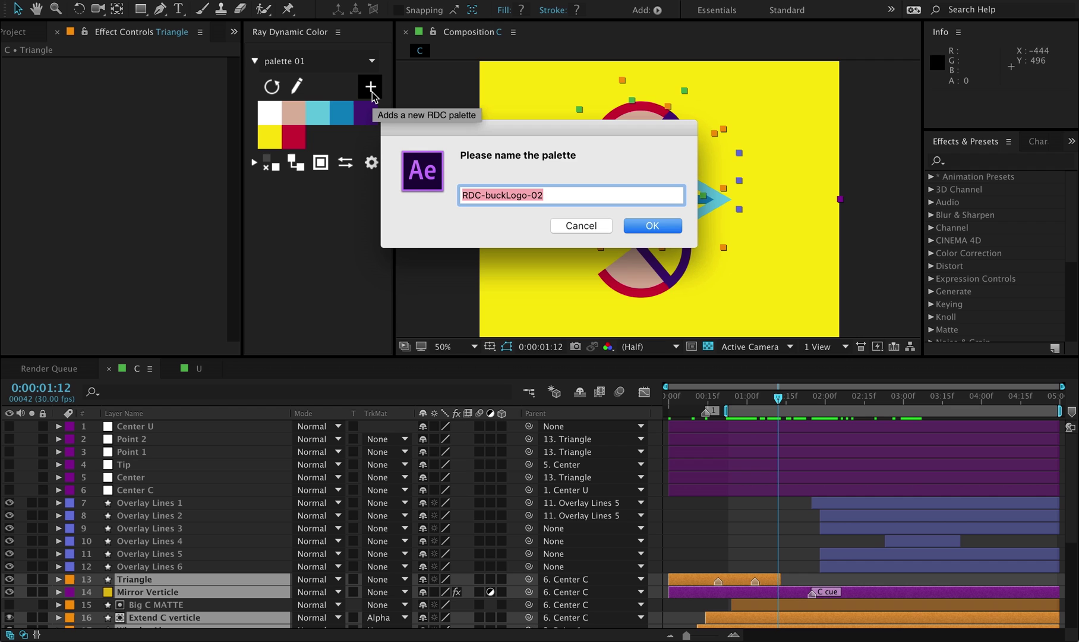
pyautogui.write('C logo')
pyautogui.press('Return')
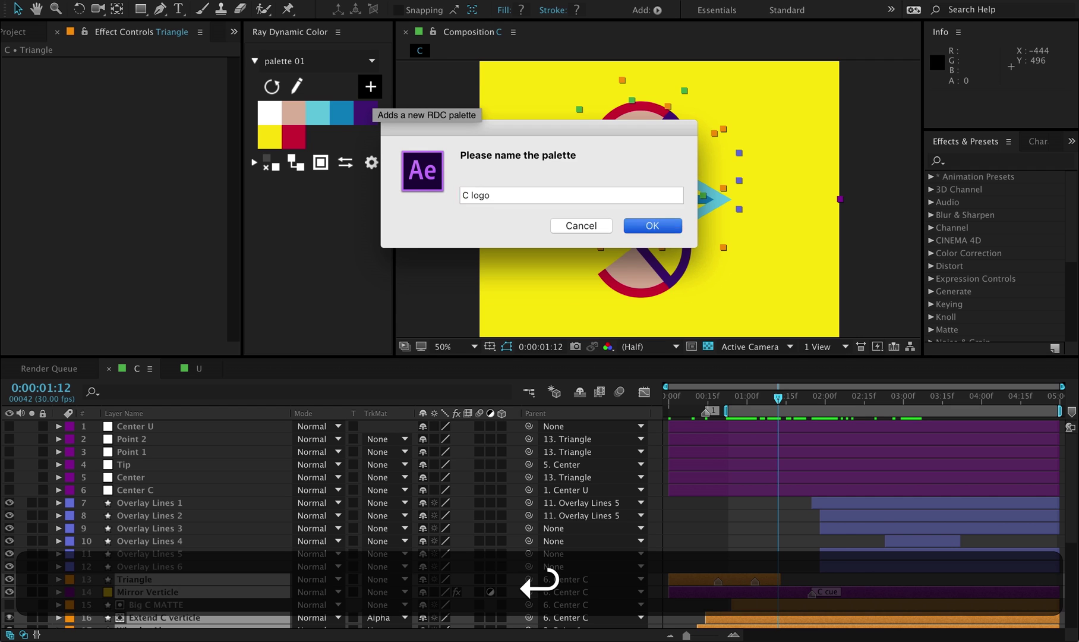
# Switch the palette dropdown to palette 01, then open the palette's colour comp for editing
pyautogui.click(310, 59)
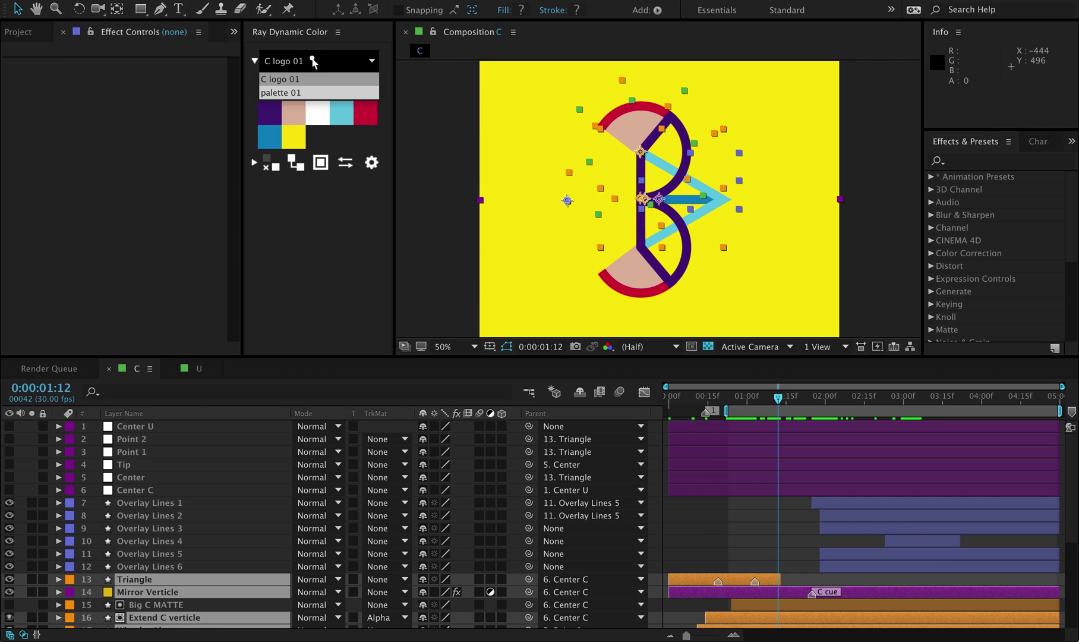
pyautogui.click(309, 92)
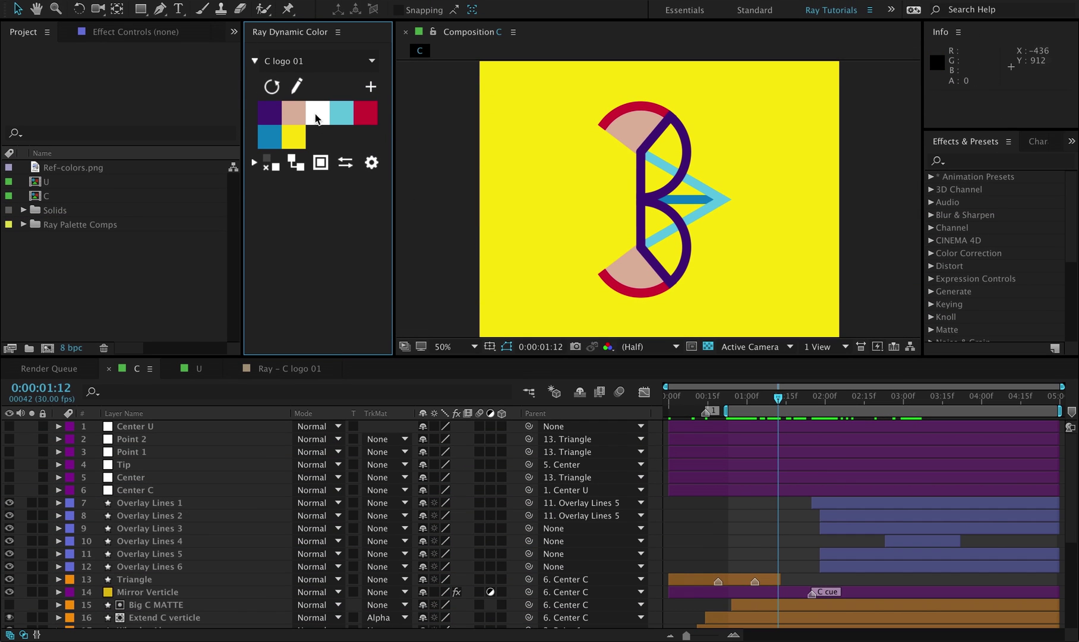
pyautogui.click(303, 91)
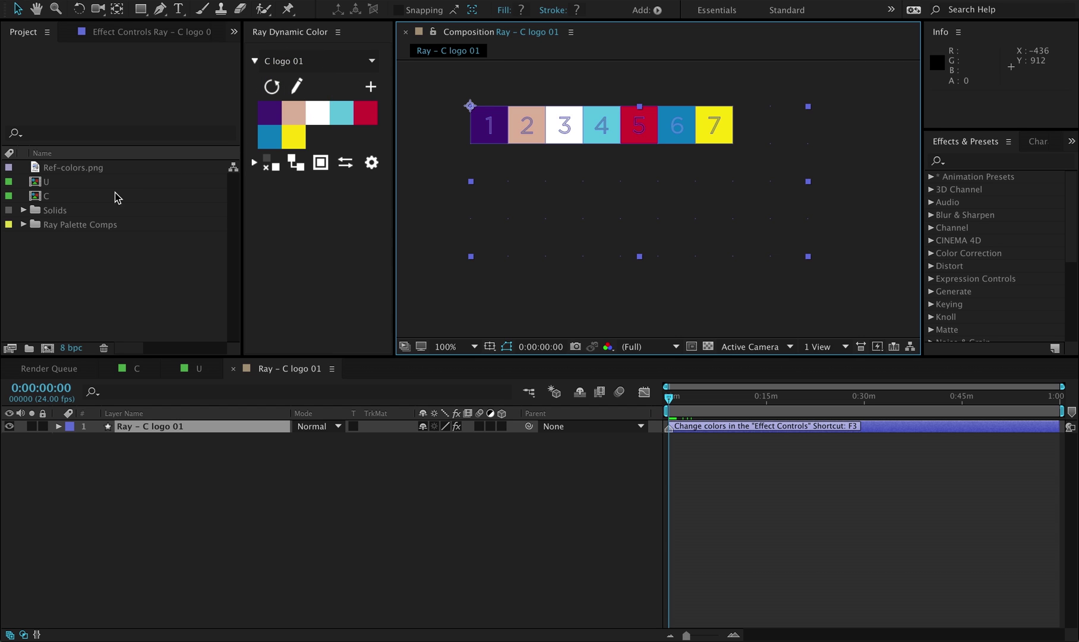
# Open the Ray - C logo 01 comp from Ray Palette Comps and view its Color 1–7 effects
pyautogui.click(23, 224)
pyautogui.click(50, 225)
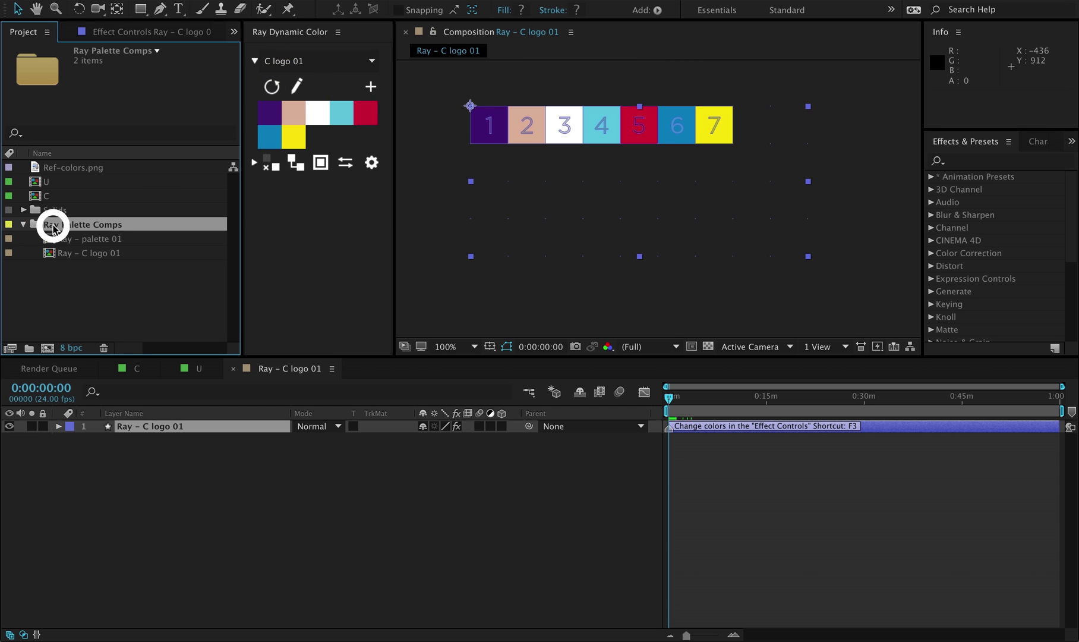
pyautogui.doubleClick(65, 254)
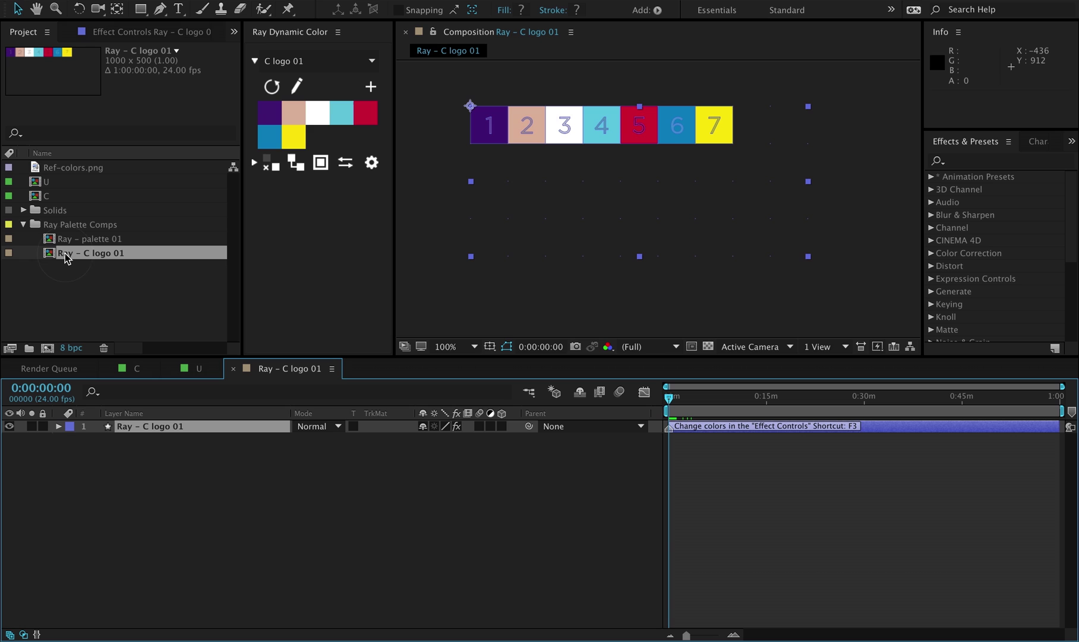
pyautogui.click(130, 38)
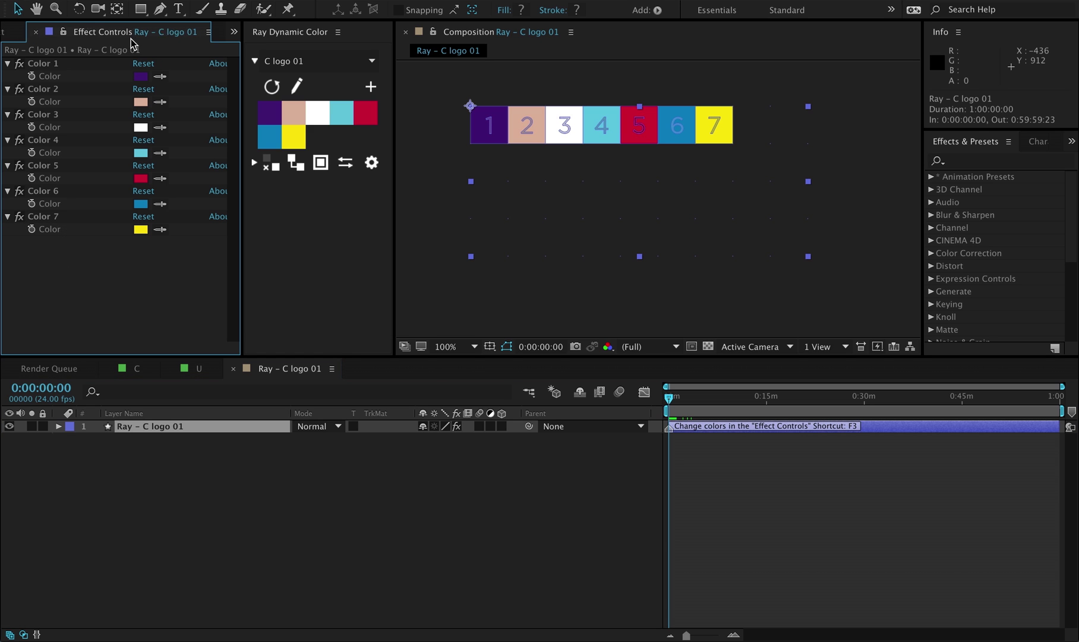
pyautogui.click(73, 63)
pyautogui.keyDown('shift'); pyautogui.click(57, 217); pyautogui.keyUp('shift')
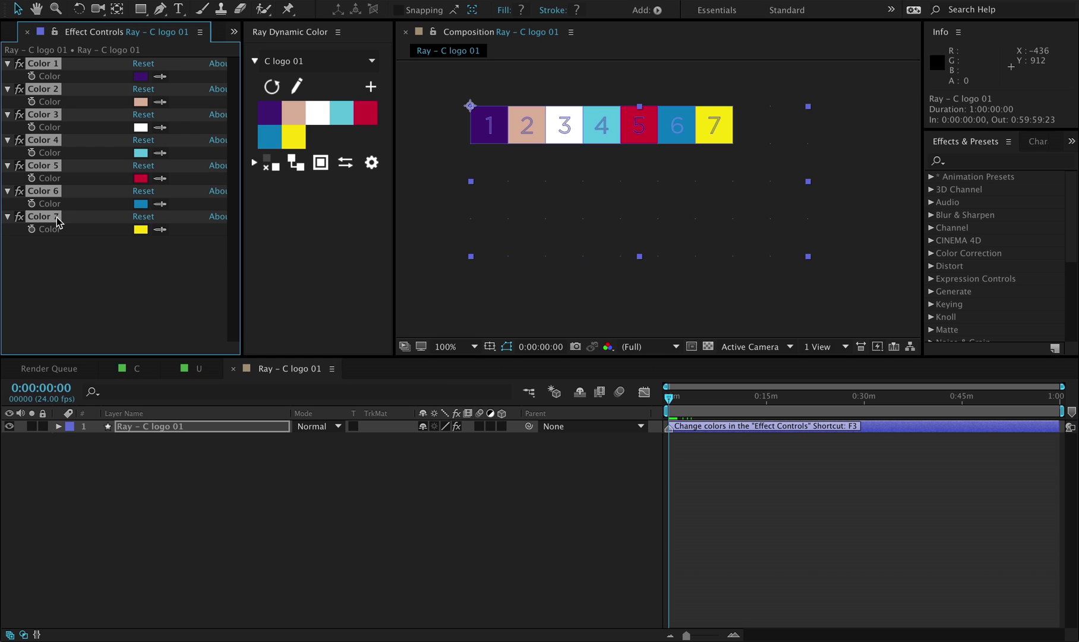
pyautogui.click(63, 271)
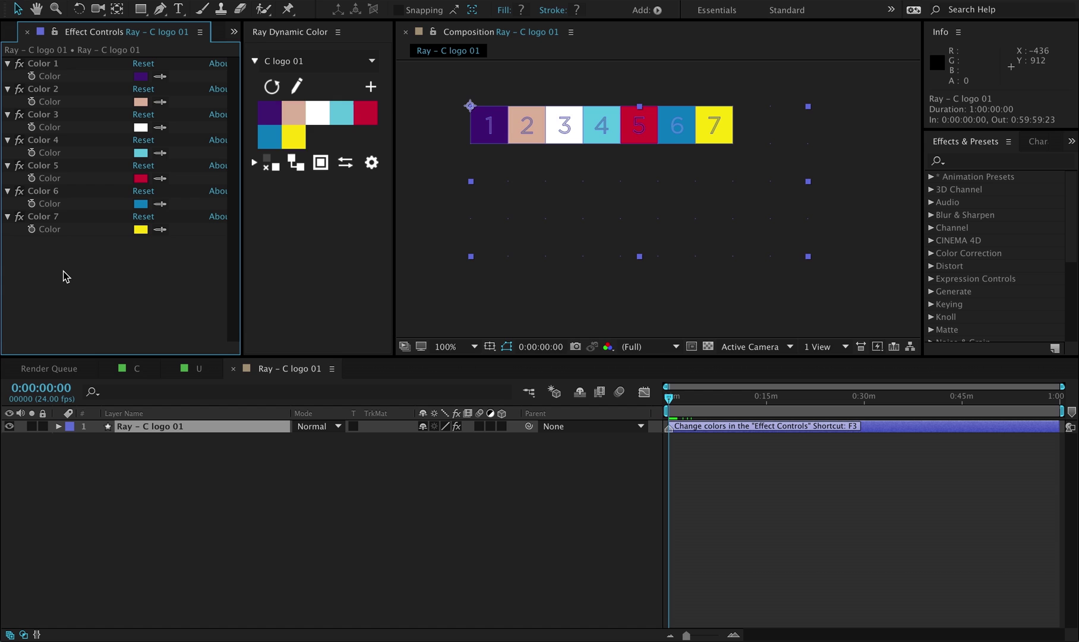
# Shift the palette's Color 7 hue to orange
pyautogui.click(140, 230)
pyautogui.moveTo(391, 452); pyautogui.dragTo(390, 465)
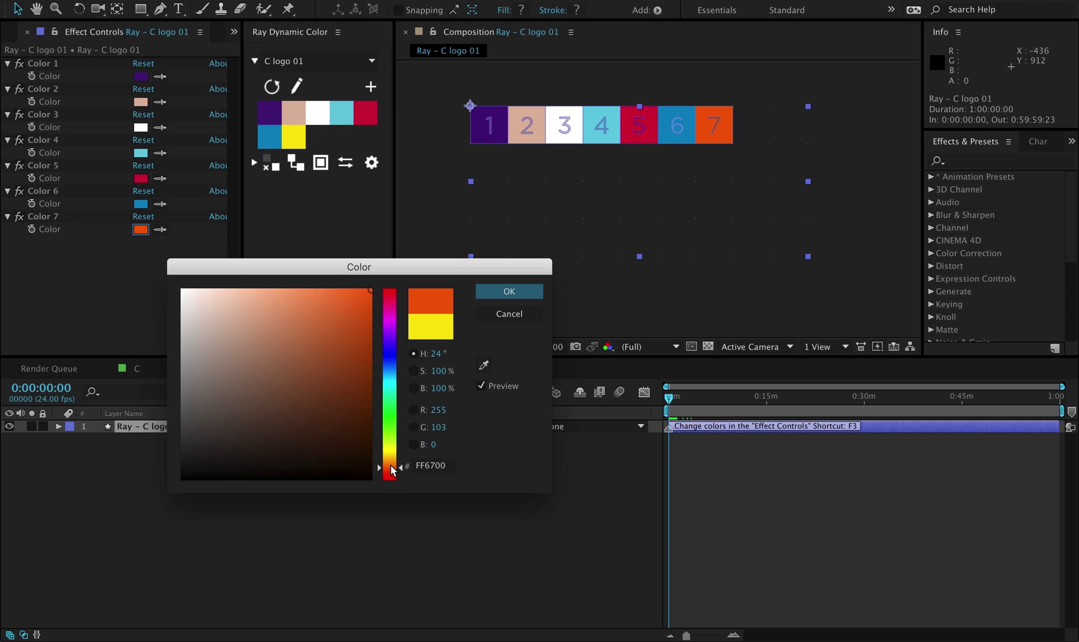
pyautogui.click(483, 293)
# Duplicate Color 7 into a black Color 8 and refresh the palette swatches
pyautogui.press('super+d')
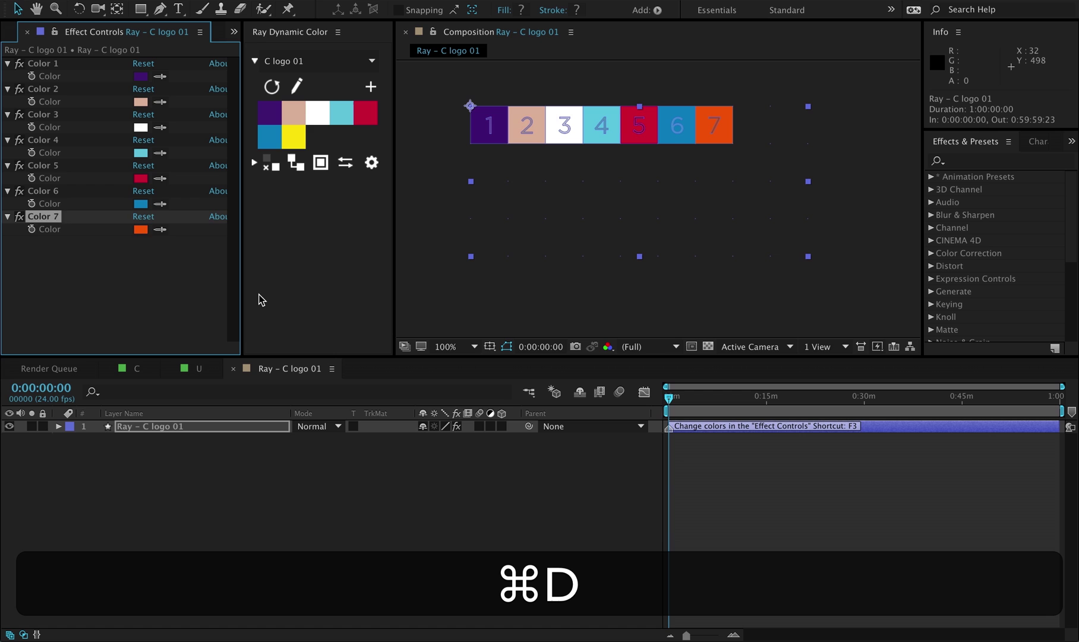
pyautogui.click(140, 254)
pyautogui.moveTo(291, 419); pyautogui.dragTo(173, 500)
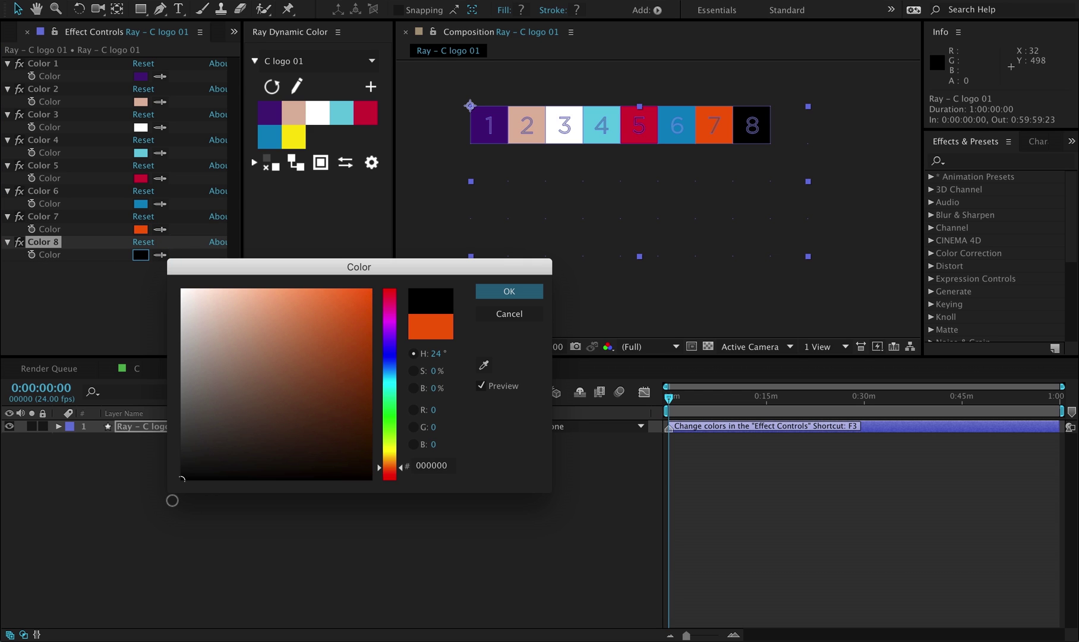
pyautogui.click(516, 291)
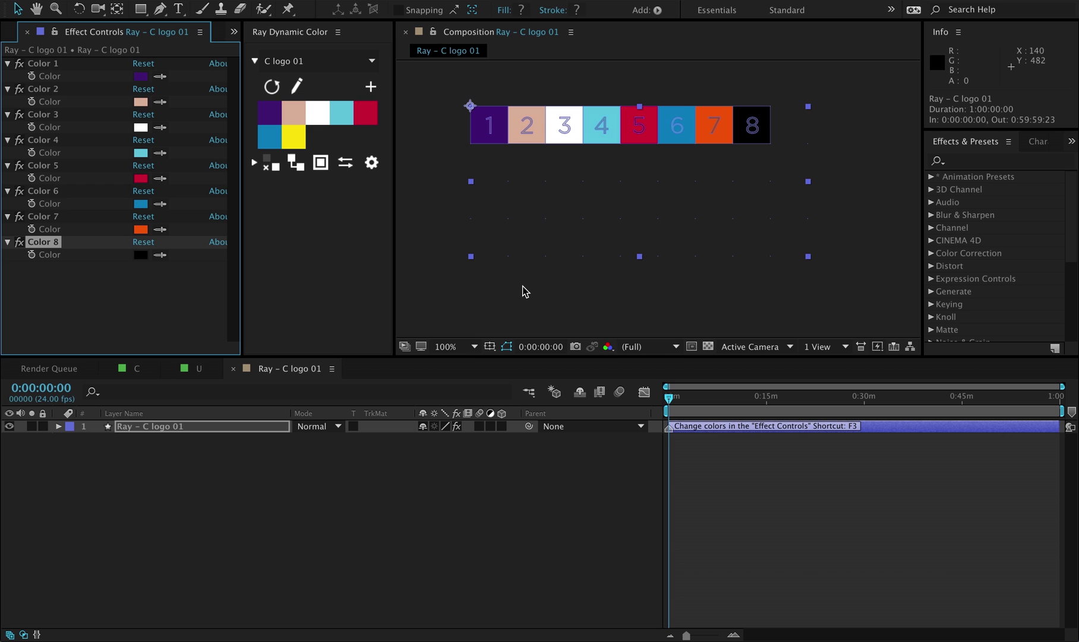
pyautogui.click(273, 87)
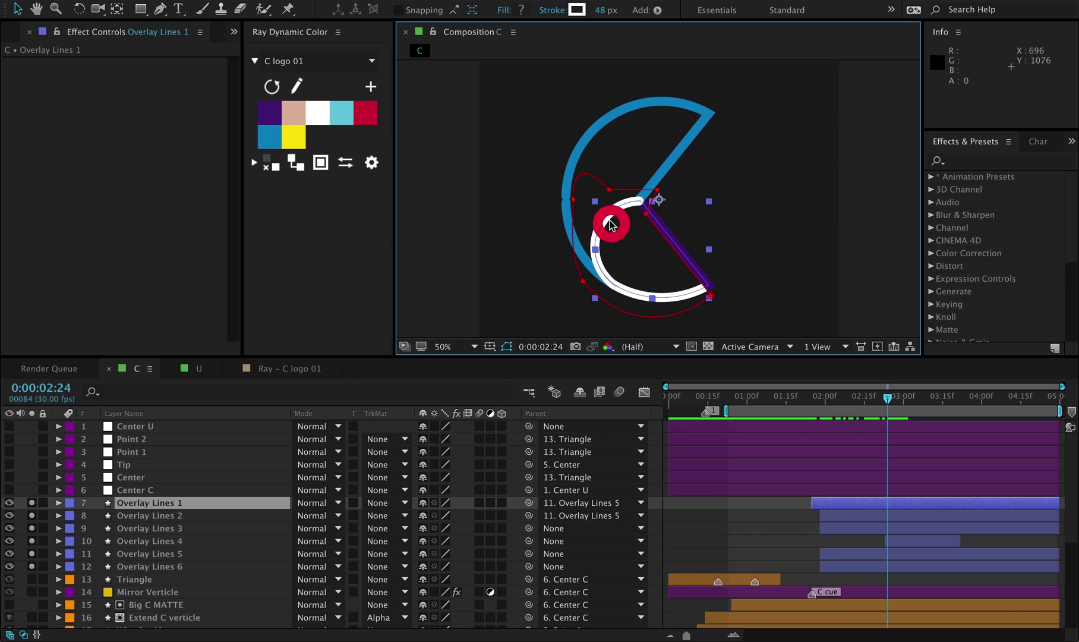
# Apply the red palette swatch to the inner C stroke of Overlay Lines 1
pyautogui.click(369, 119)
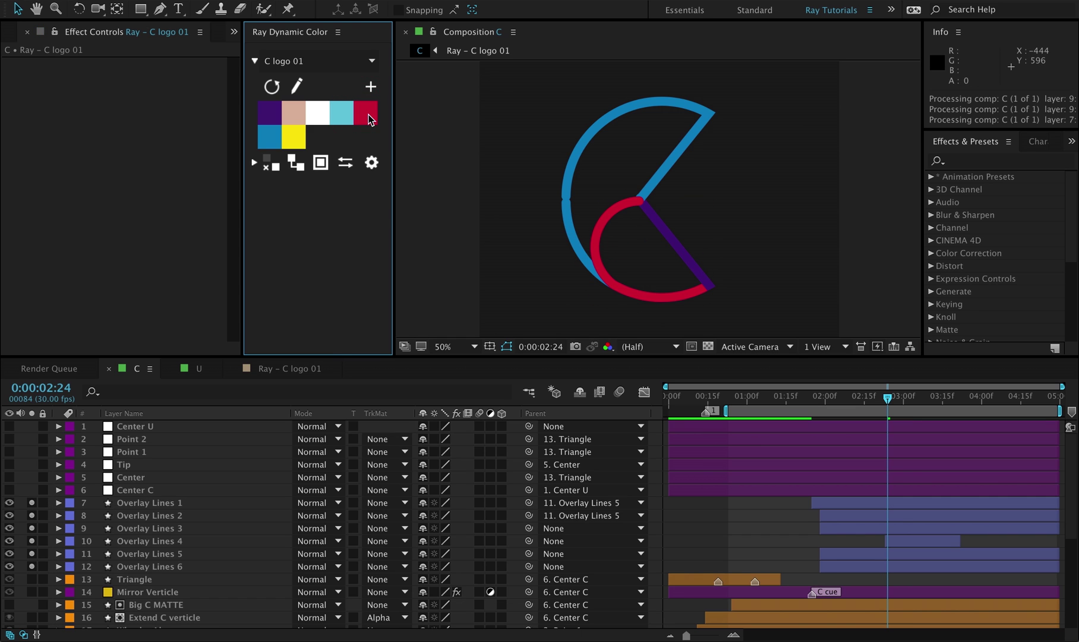
# Search Overlay Lines 1's properties for 'color' and set the stroke to palette colour 3
pyautogui.click(197, 502)
pyautogui.hotkey('ctrl', 'f')
pyautogui.write('color')
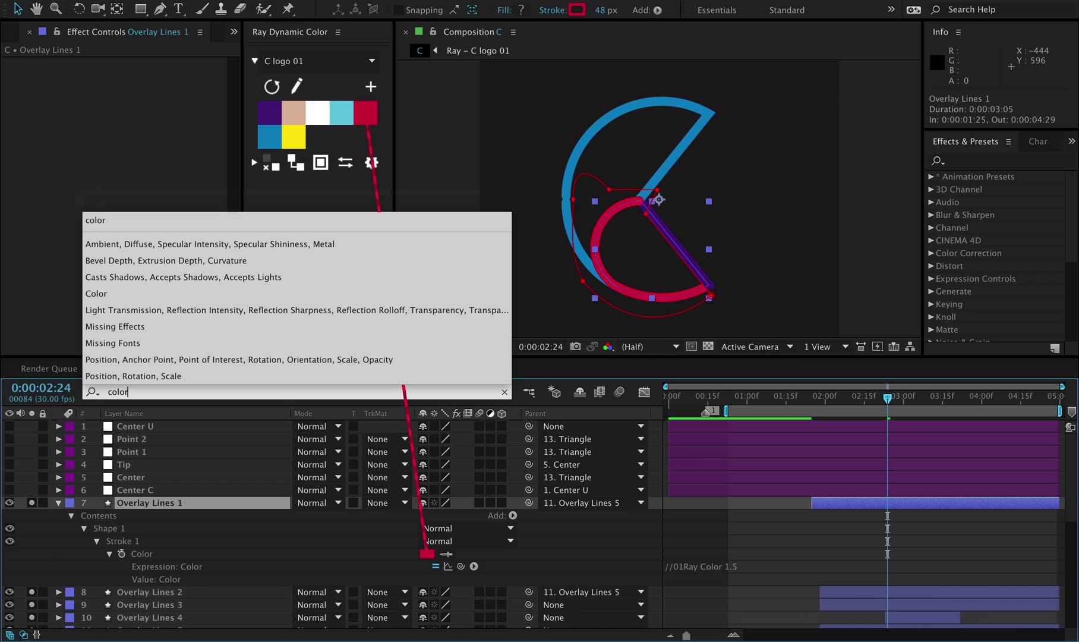
pyautogui.click(704, 567)
pyautogui.click(612, 578)
pyautogui.click(427, 554)
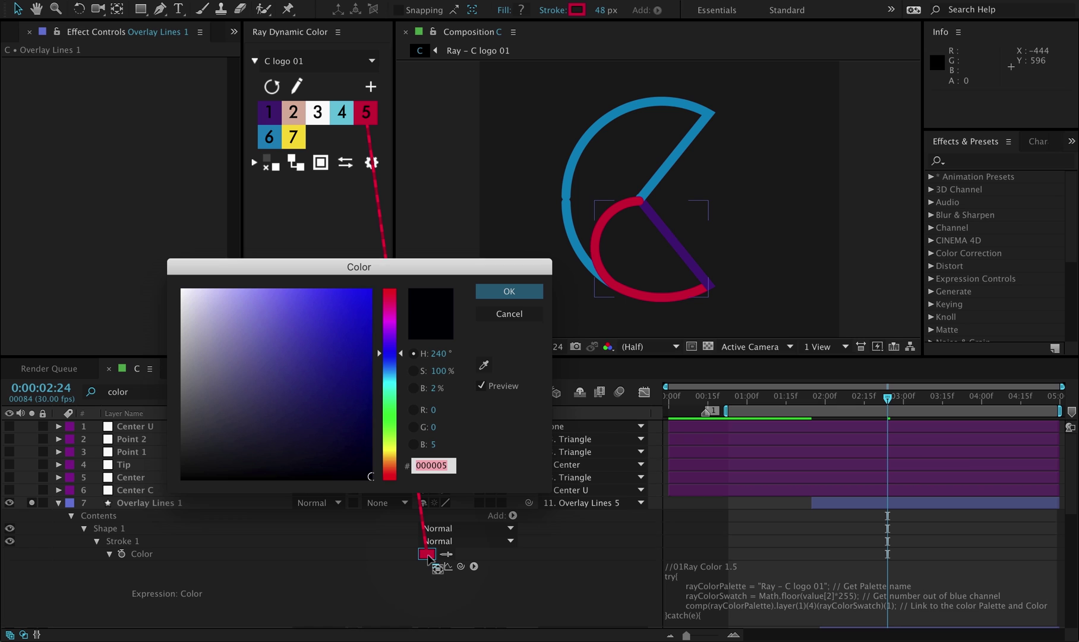
pyautogui.write('3')
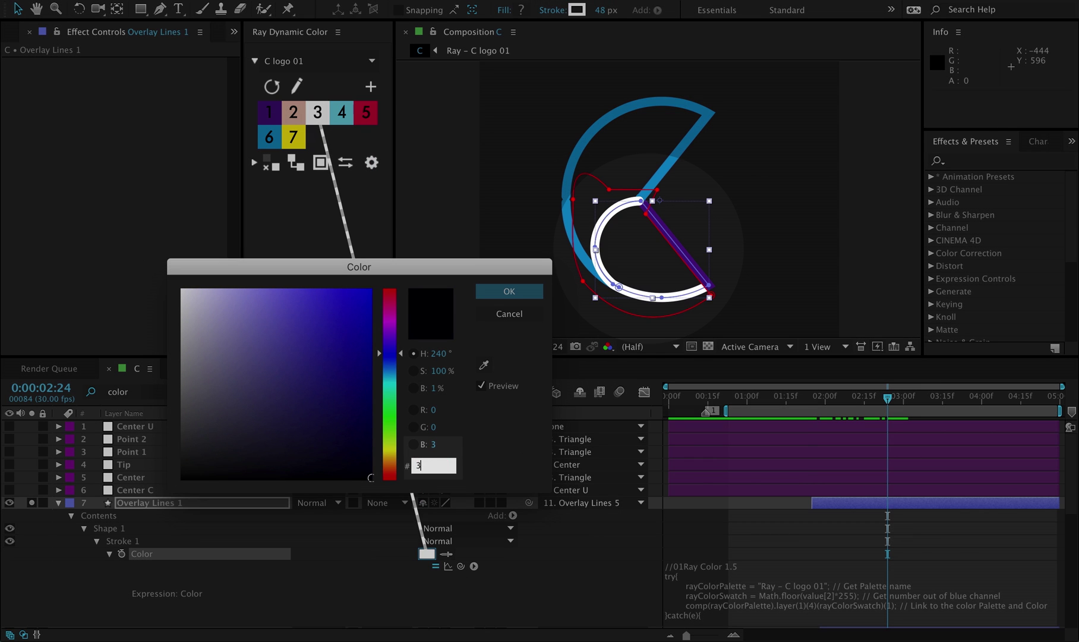
pyautogui.press('Return')
# Raise the stroke colour's blue value to palette colour 5, giving a yellow stroke
pyautogui.click(427, 553)
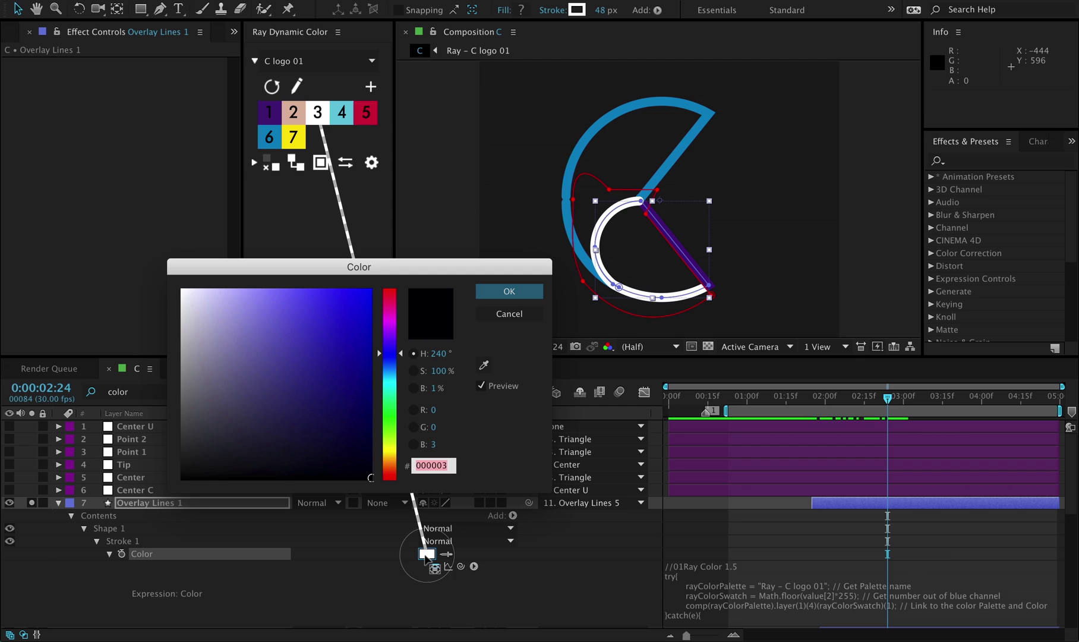
pyautogui.press('shift')
pyautogui.hotkey('shift', 'Tab')
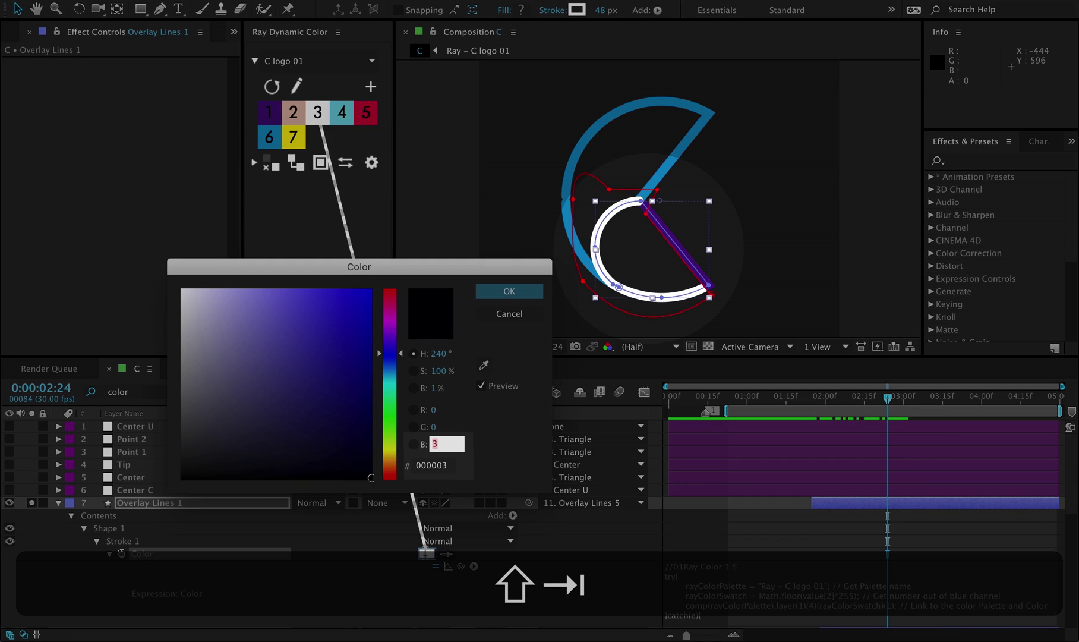
pyautogui.press('Up')
pyautogui.press('Up')
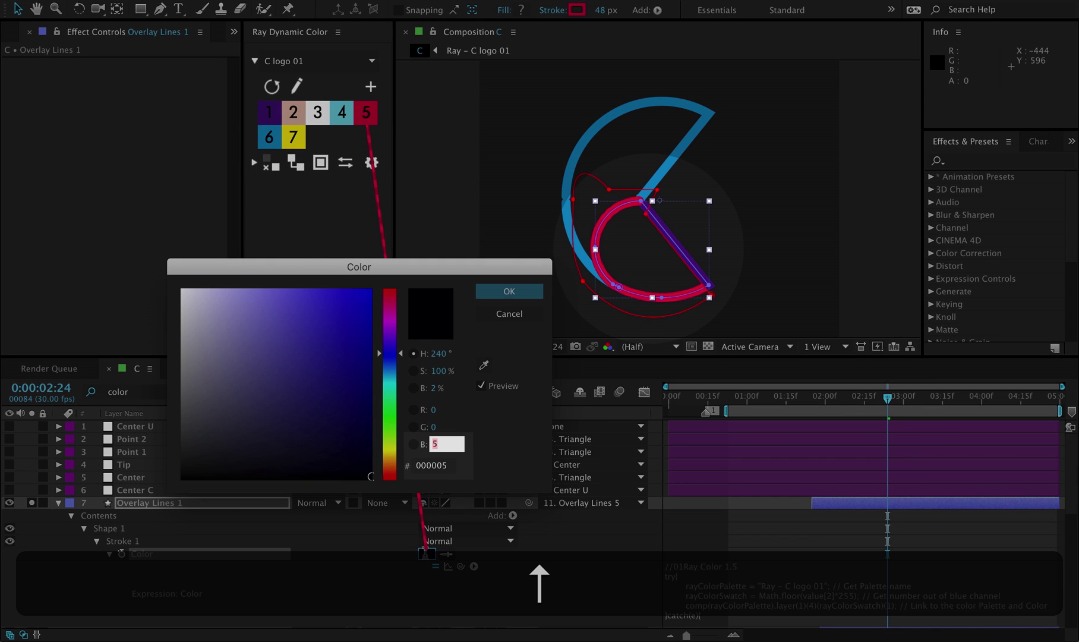
pyautogui.press('Up')
pyautogui.press('Up')
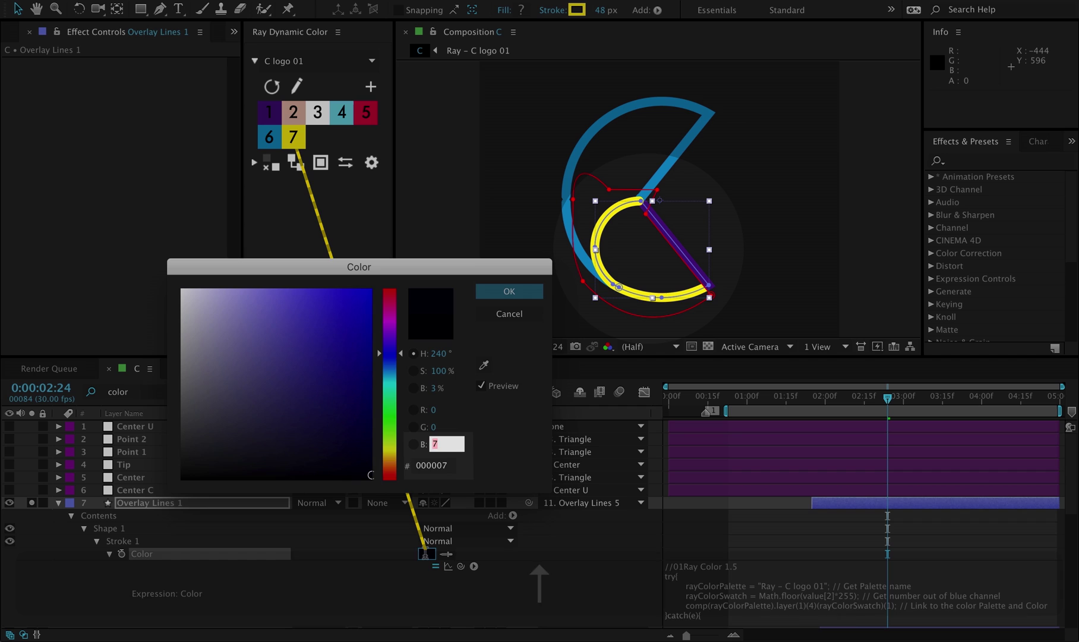
pyautogui.press('Return')
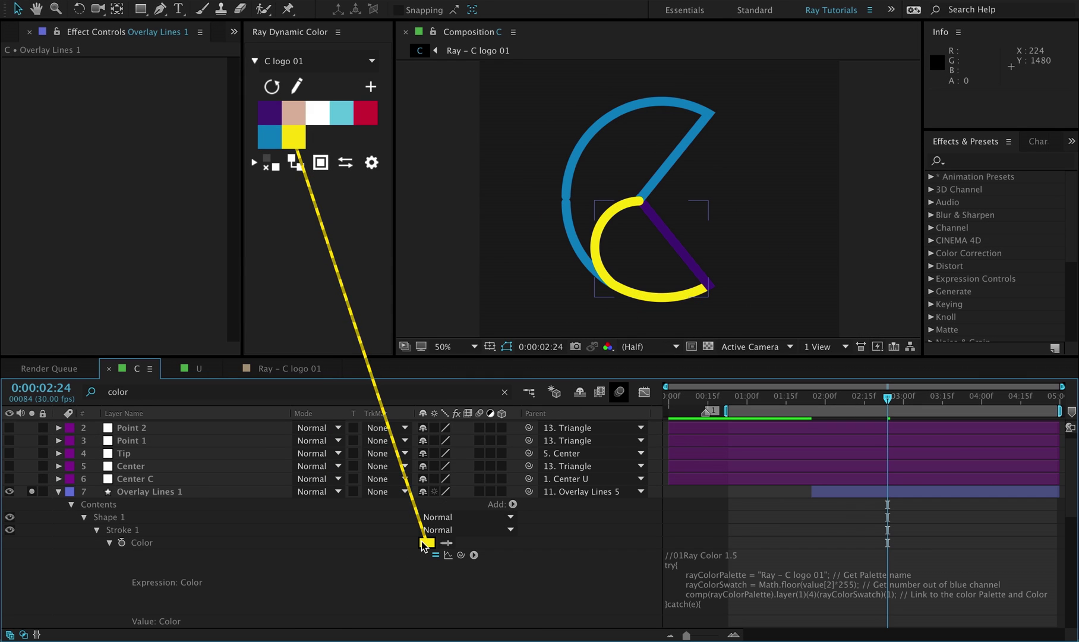
# Change the Overlay Lines 1 stroke colour to a lighter violet shade
pyautogui.click(425, 543)
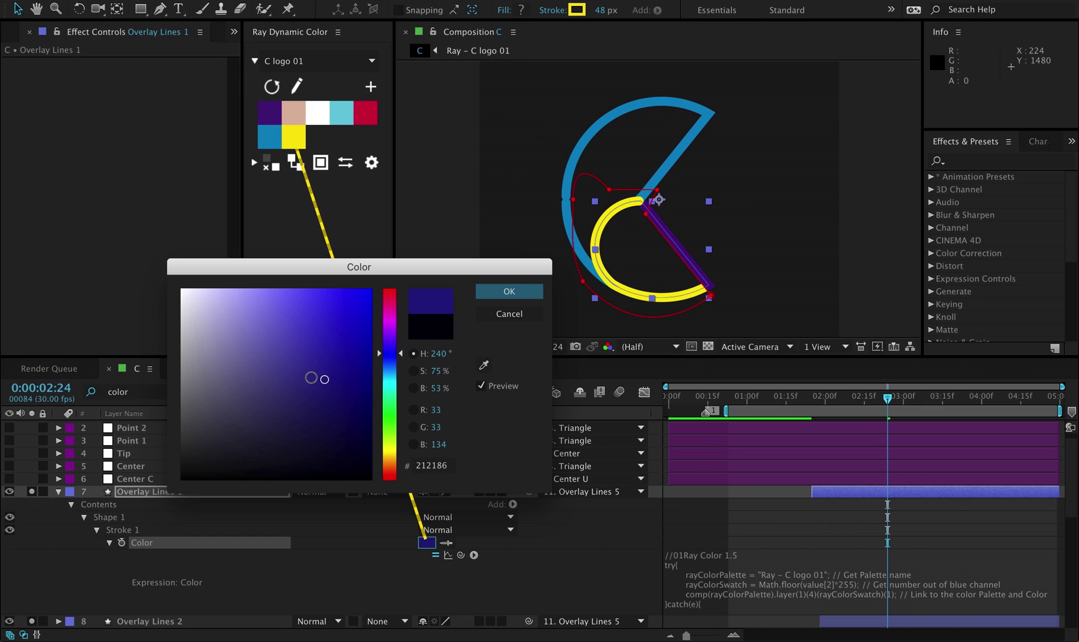
pyautogui.moveTo(325, 379)
pyautogui.mouseDown()
pyautogui.moveTo(338, 314)
pyautogui.moveTo(261, 357)
pyautogui.mouseUp()
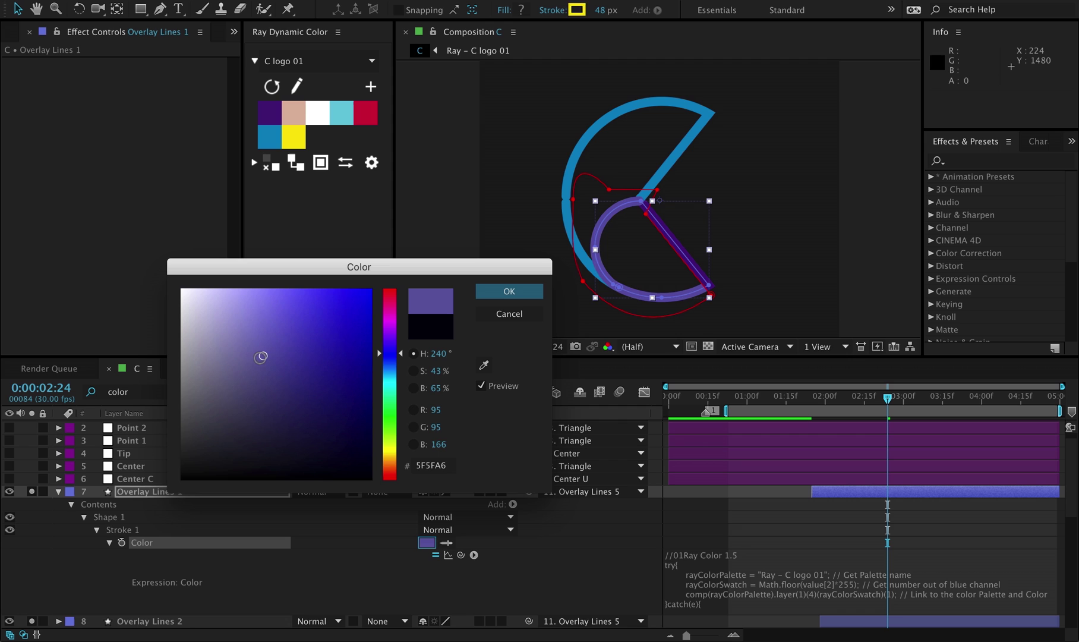
pyautogui.click(498, 291)
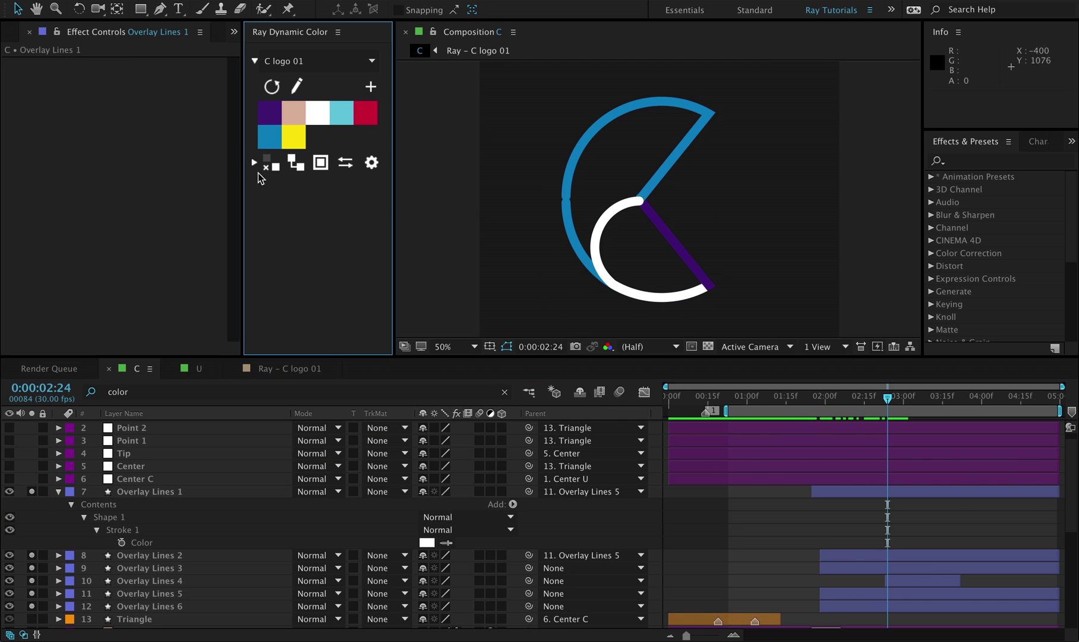
# Enable 'Turn off Expression link' and colour the Overlay Lines 1 stroke red
pyautogui.click(254, 163)
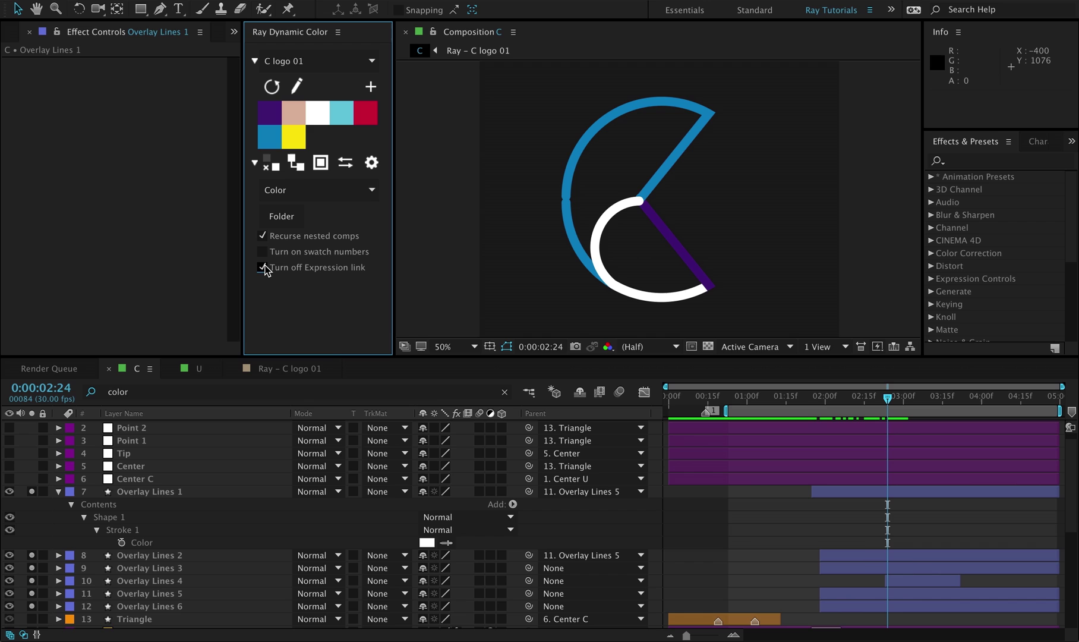
pyautogui.click(616, 218)
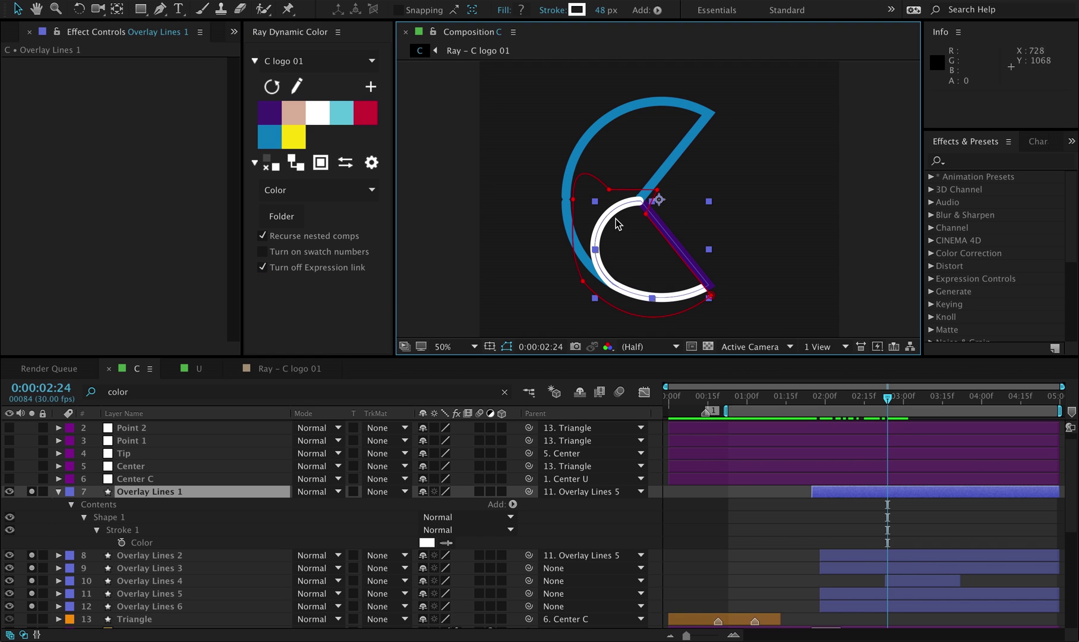
pyautogui.click(373, 113)
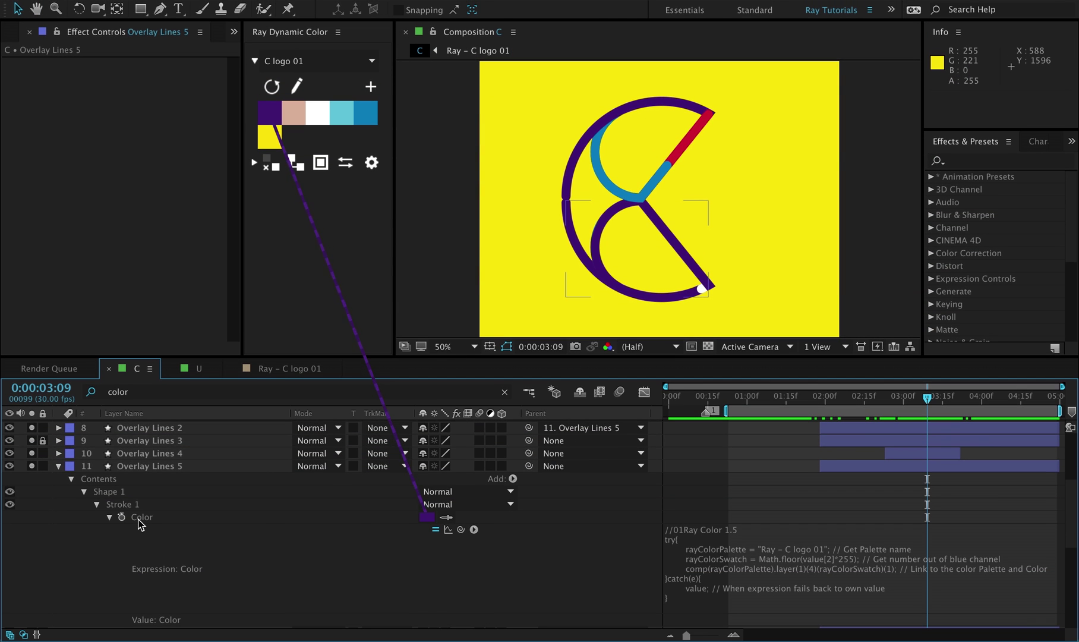
# Link the Overlay Lines 5 stroke colour to the C logo 01 palette
pyautogui.click(140, 517)
pyautogui.click(267, 162)
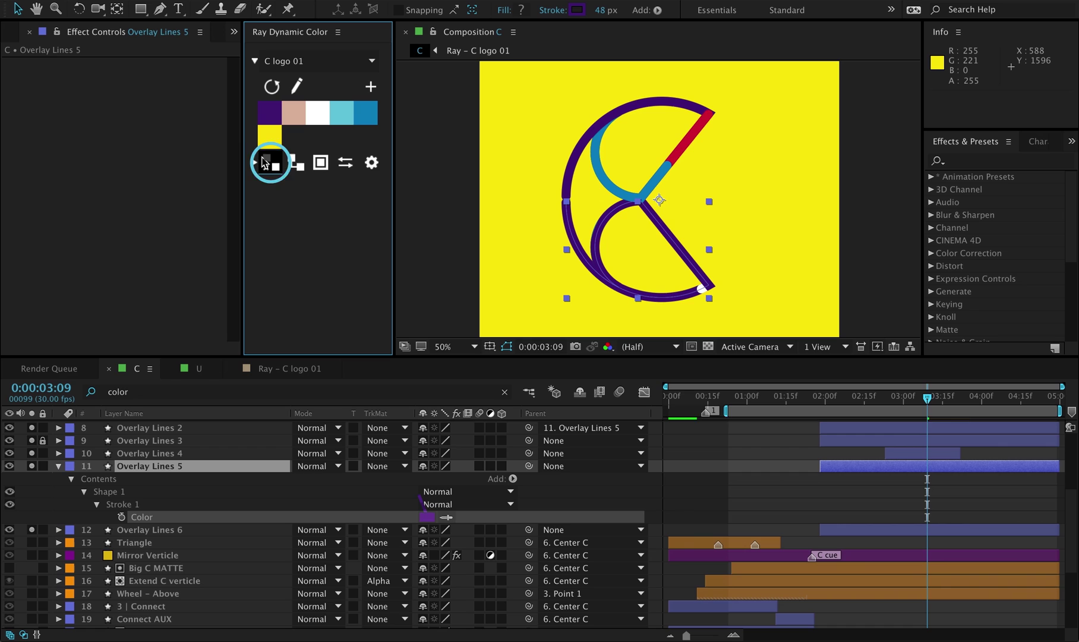
pyautogui.click(293, 170)
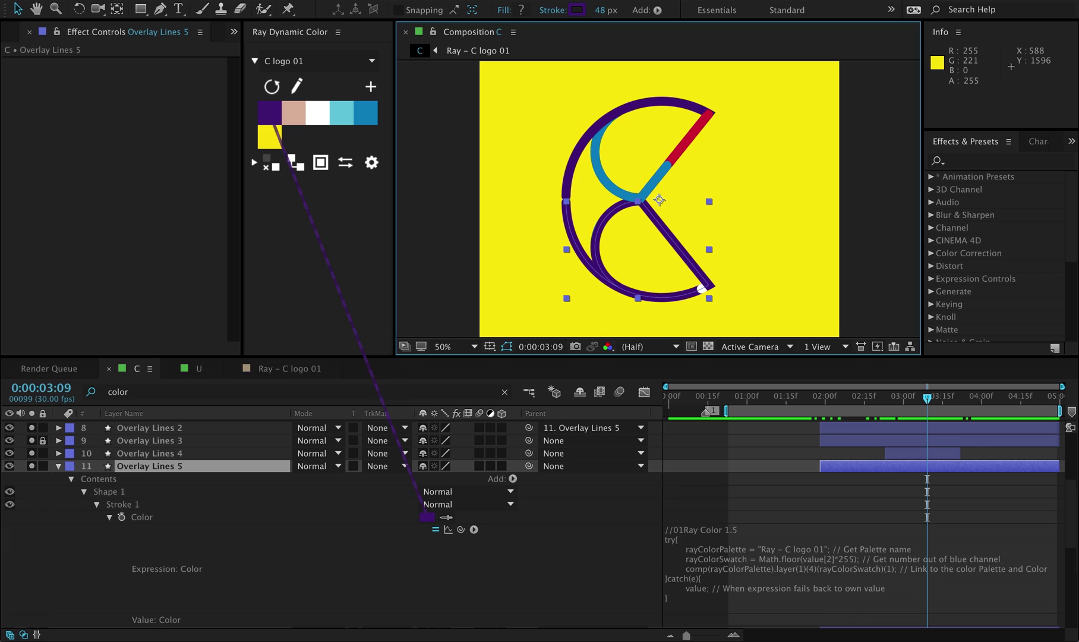
# Link the Overlay Lines 4 stroke colour, adding its crimson to the palette as a new swatch
pyautogui.click(182, 456)
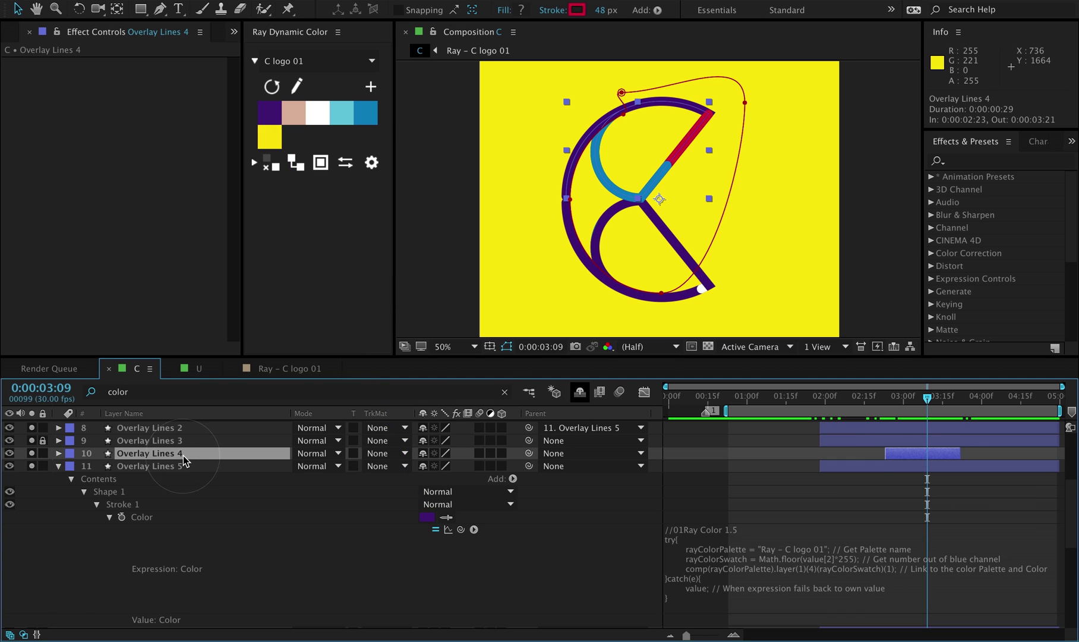
pyautogui.hotkey('ctrl', 'f')
pyautogui.press('Return')
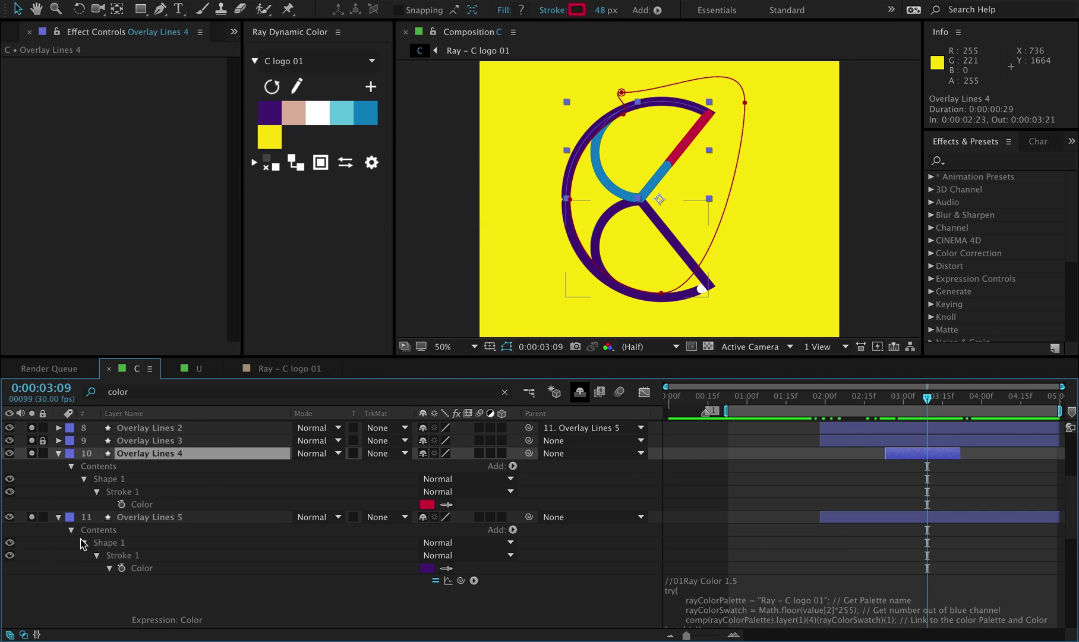
pyautogui.click(141, 504)
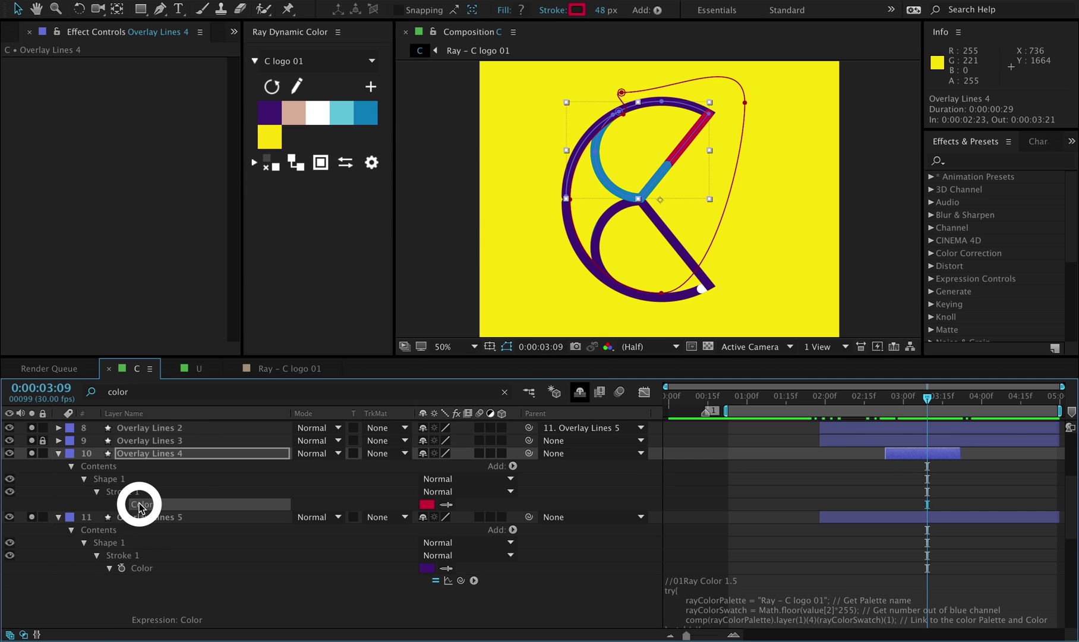
pyautogui.click(293, 169)
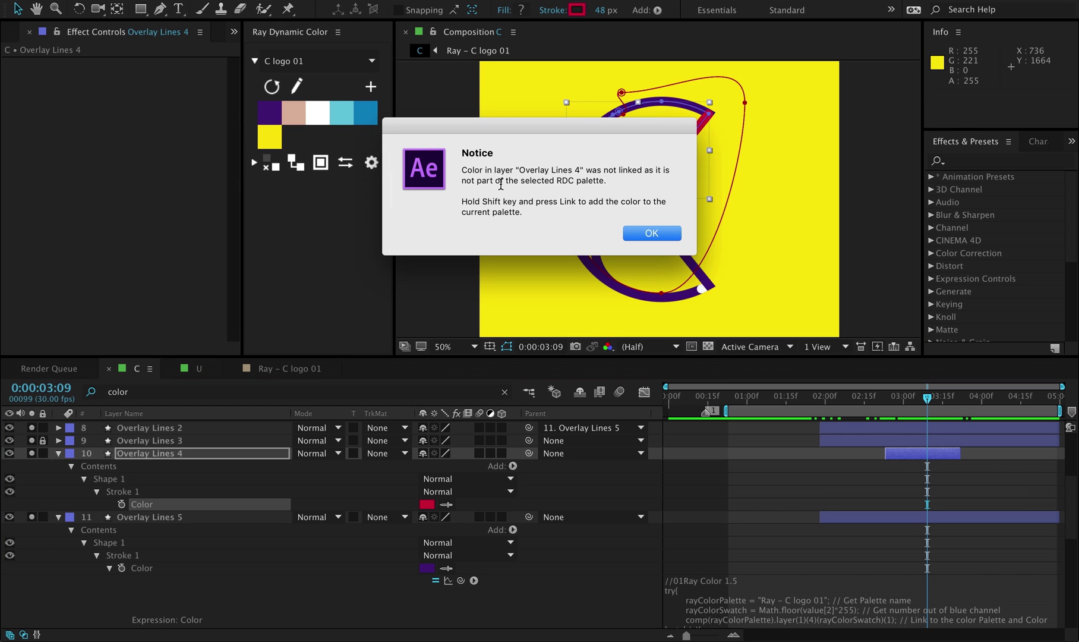
pyautogui.click(634, 230)
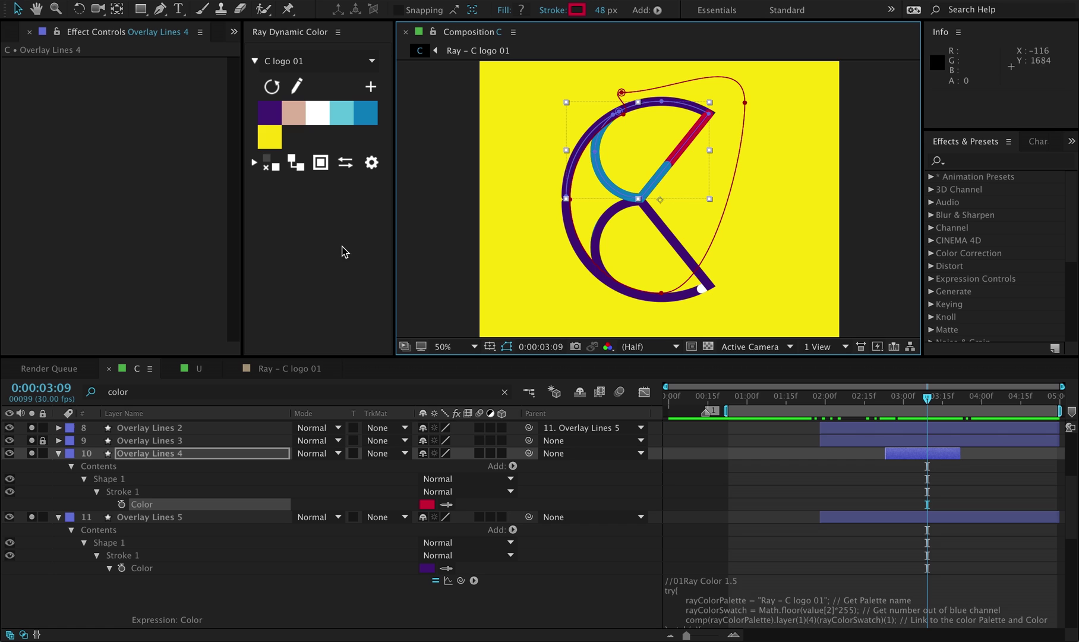
pyautogui.keyDown('shift'); pyautogui.click(296, 170); pyautogui.keyUp('shift')
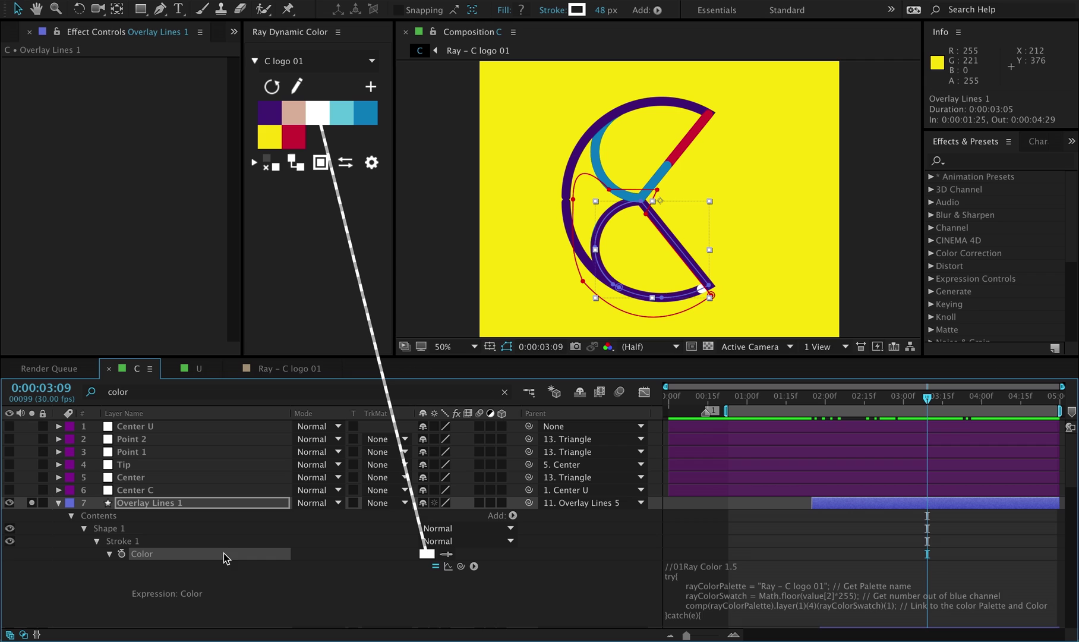
# Bake the Overlay Lines 1 colour link, switch to palette 01, and link the stroke to white
pyautogui.click(269, 165)
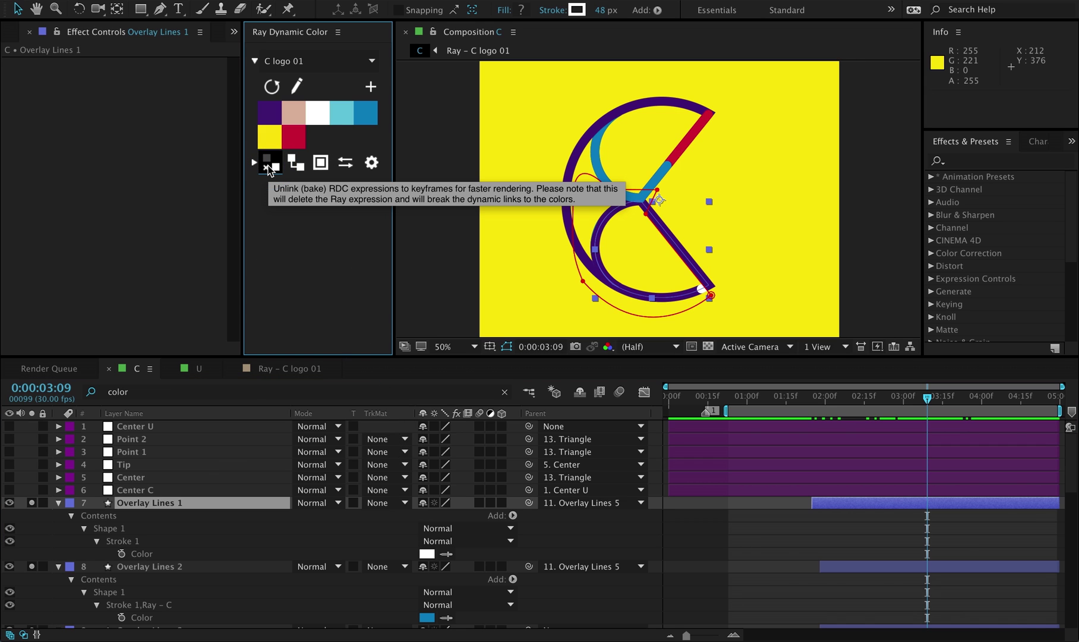
pyautogui.click(289, 62)
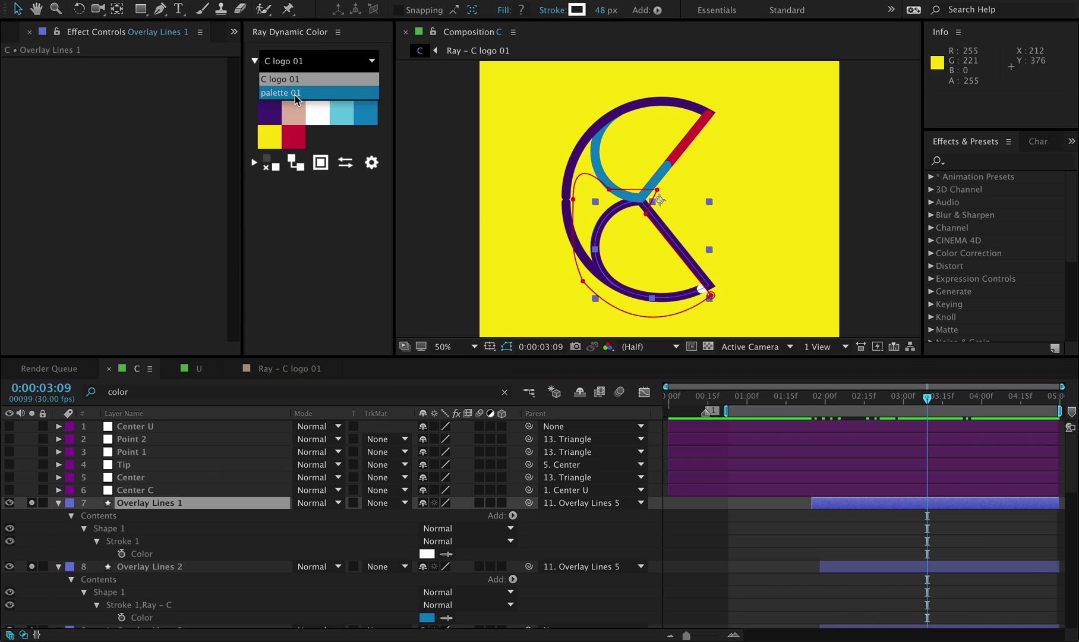
pyautogui.click(295, 90)
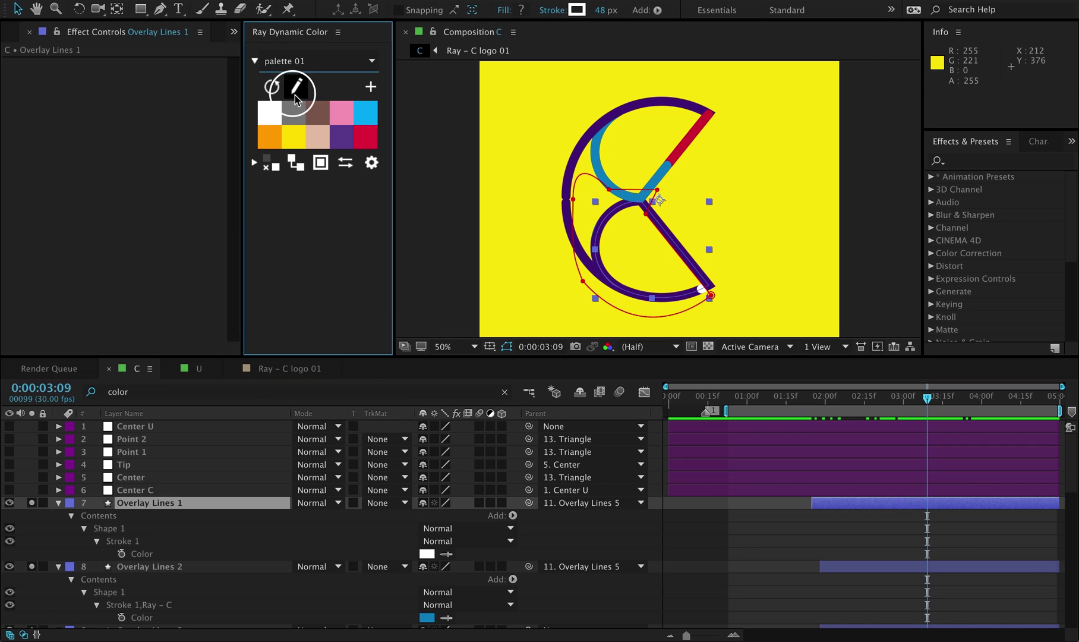
pyautogui.click(146, 542)
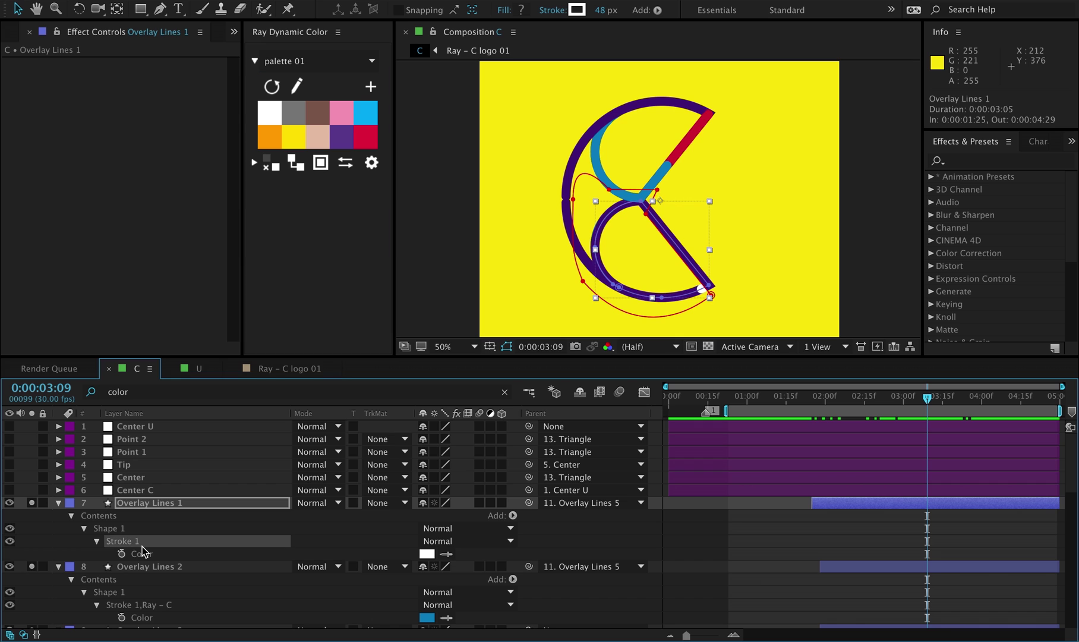
pyautogui.click(295, 162)
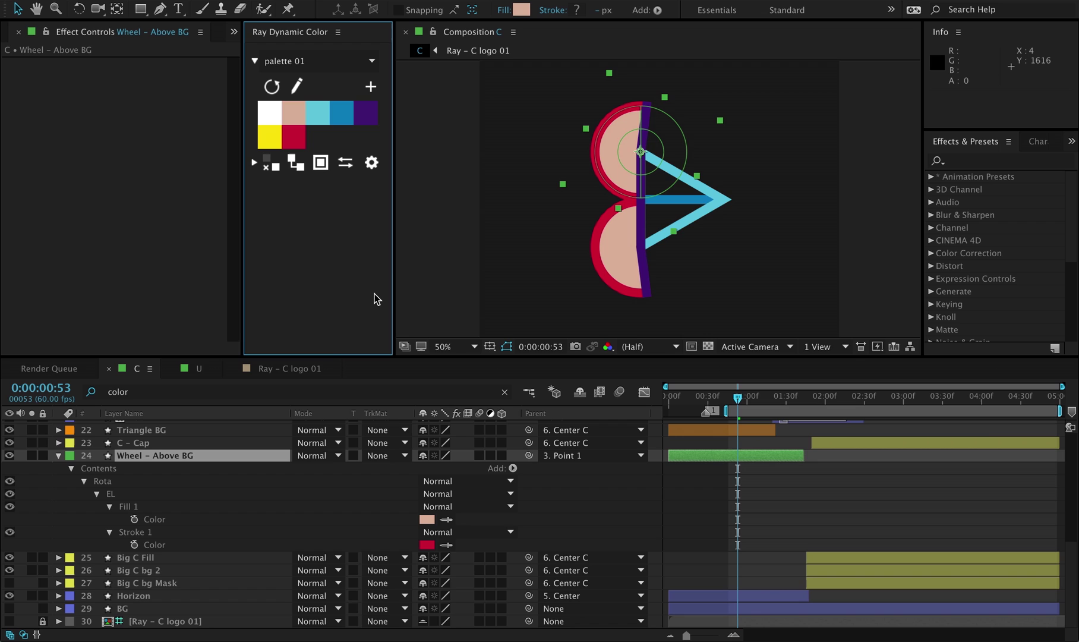
# Give Wheel - Above BG a yellow fill and blue stroke, then swap them
pyautogui.click(322, 165)
pyautogui.click(321, 165)
pyautogui.click(270, 137)
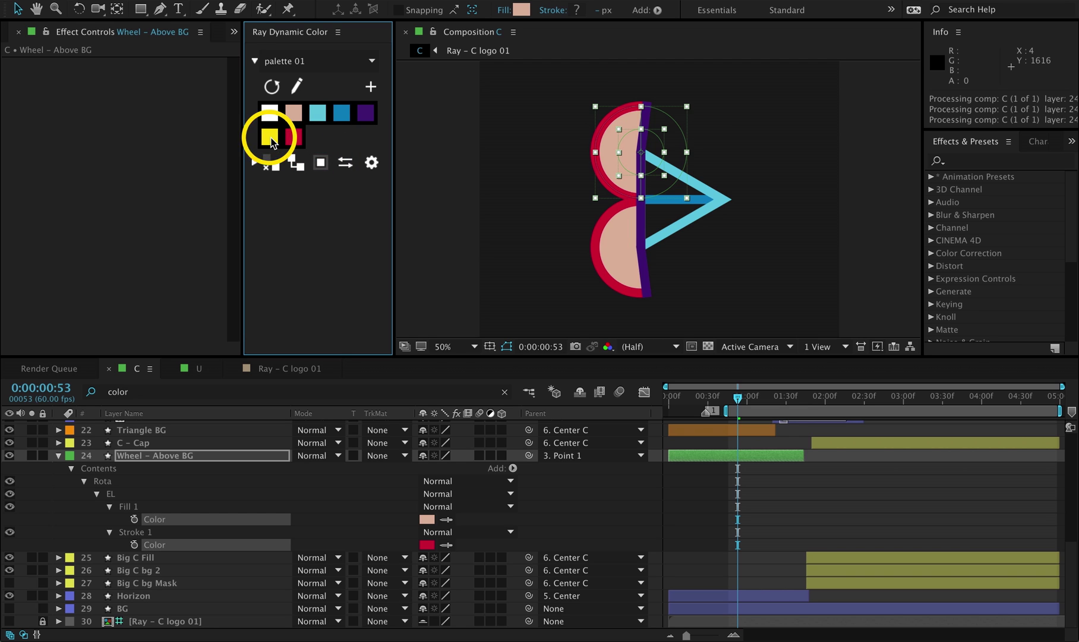
pyautogui.click(320, 165)
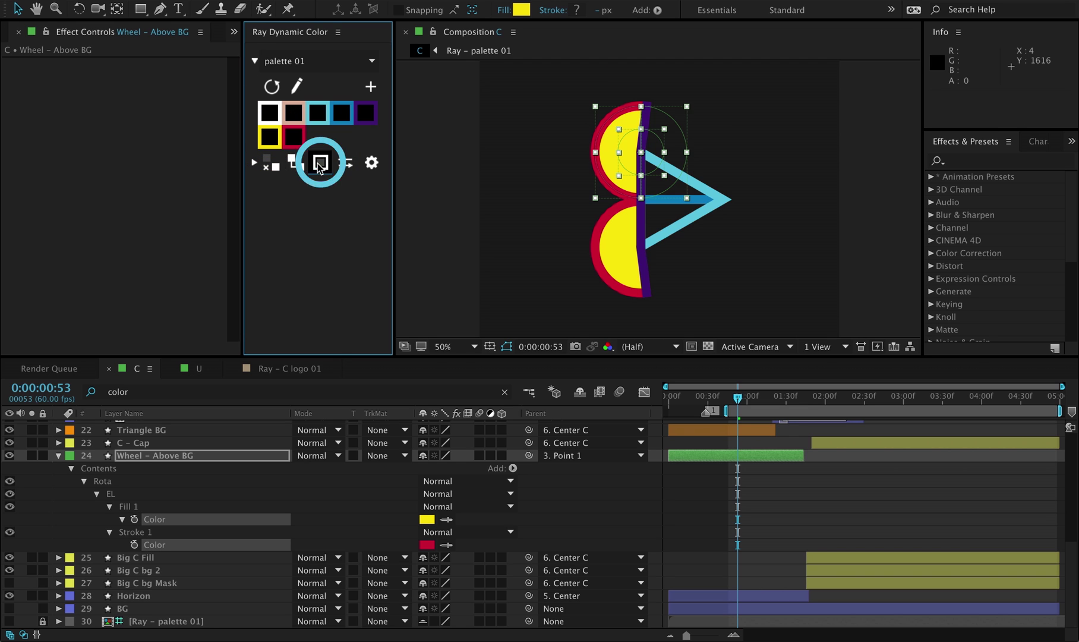
pyautogui.click(343, 118)
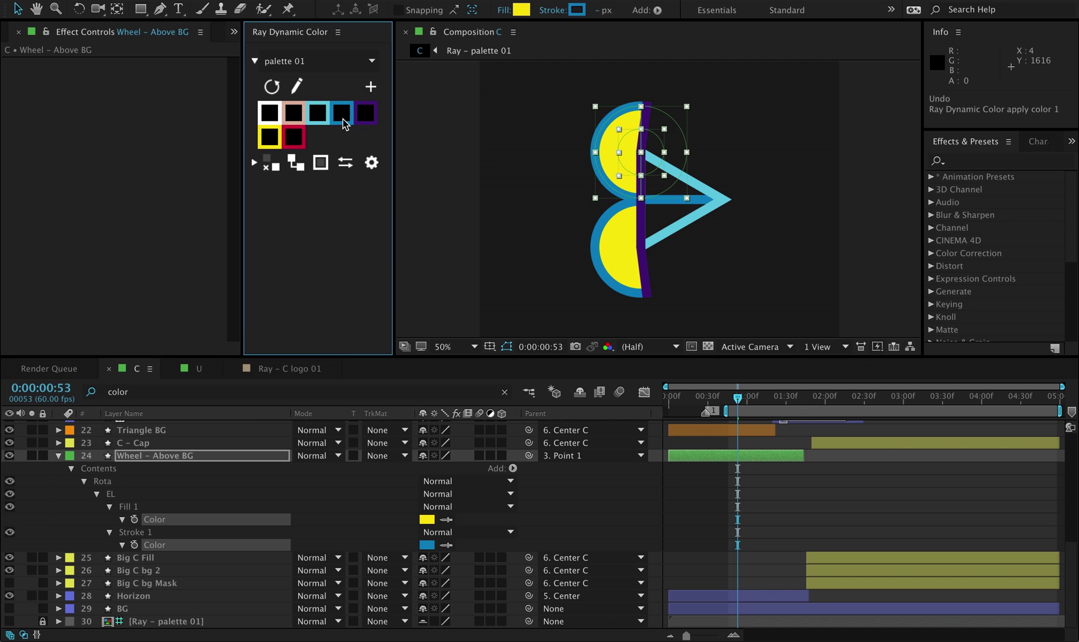
pyautogui.click(344, 165)
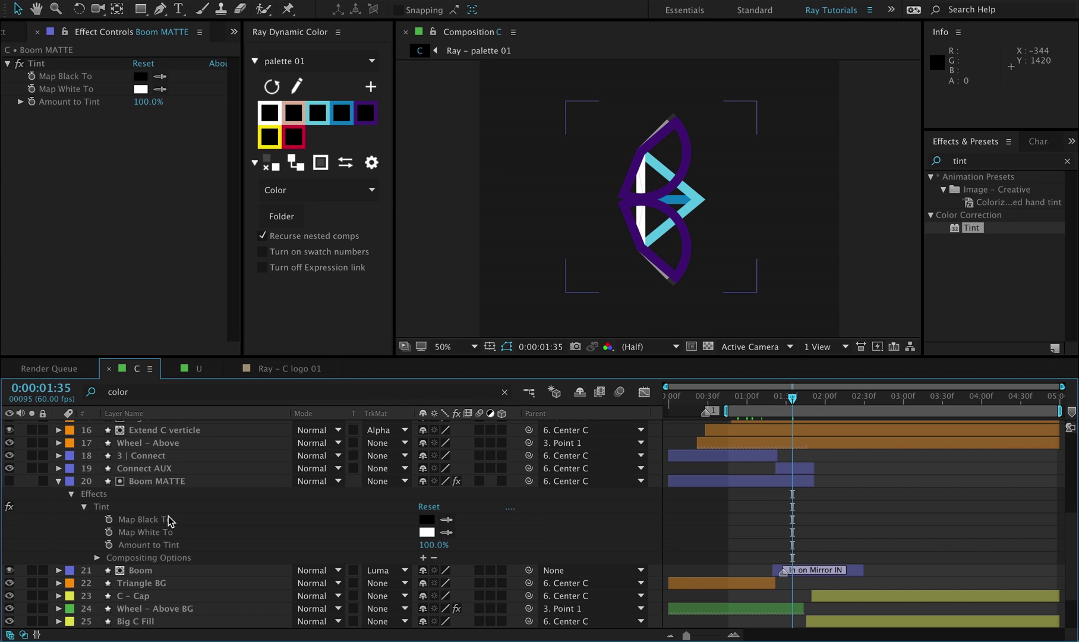
# Swap the Tint's Map Black To and Map White To colours, then list the Color apply modes
pyautogui.click(170, 519)
pyautogui.keyDown('shift'); pyautogui.click(179, 533); pyautogui.keyUp('shift')
pyautogui.click(345, 163)
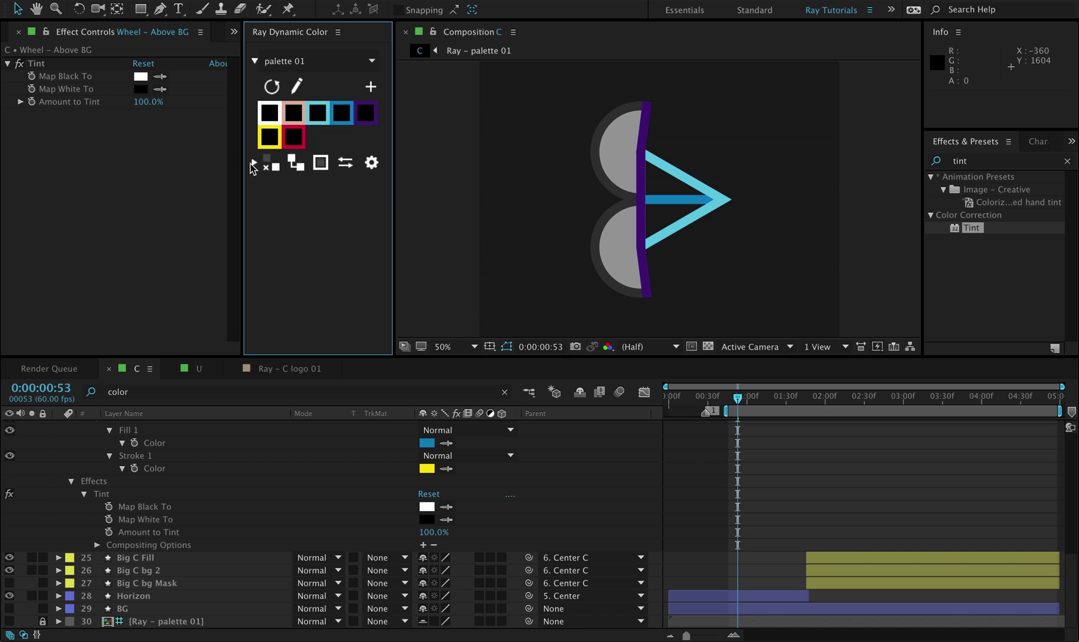
pyautogui.click(255, 165)
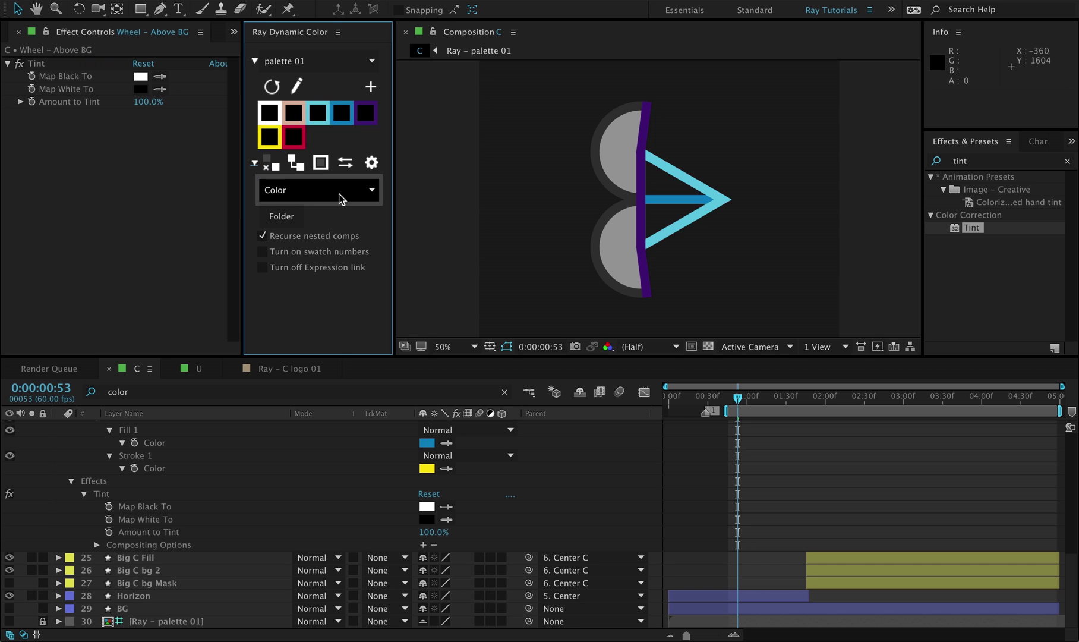
pyautogui.click(342, 193)
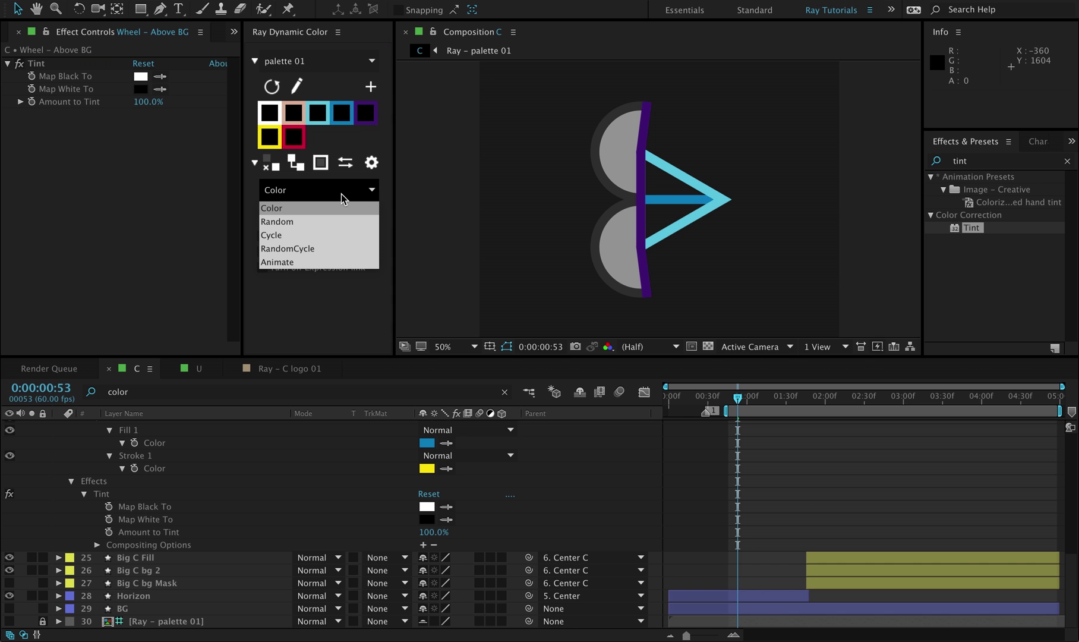